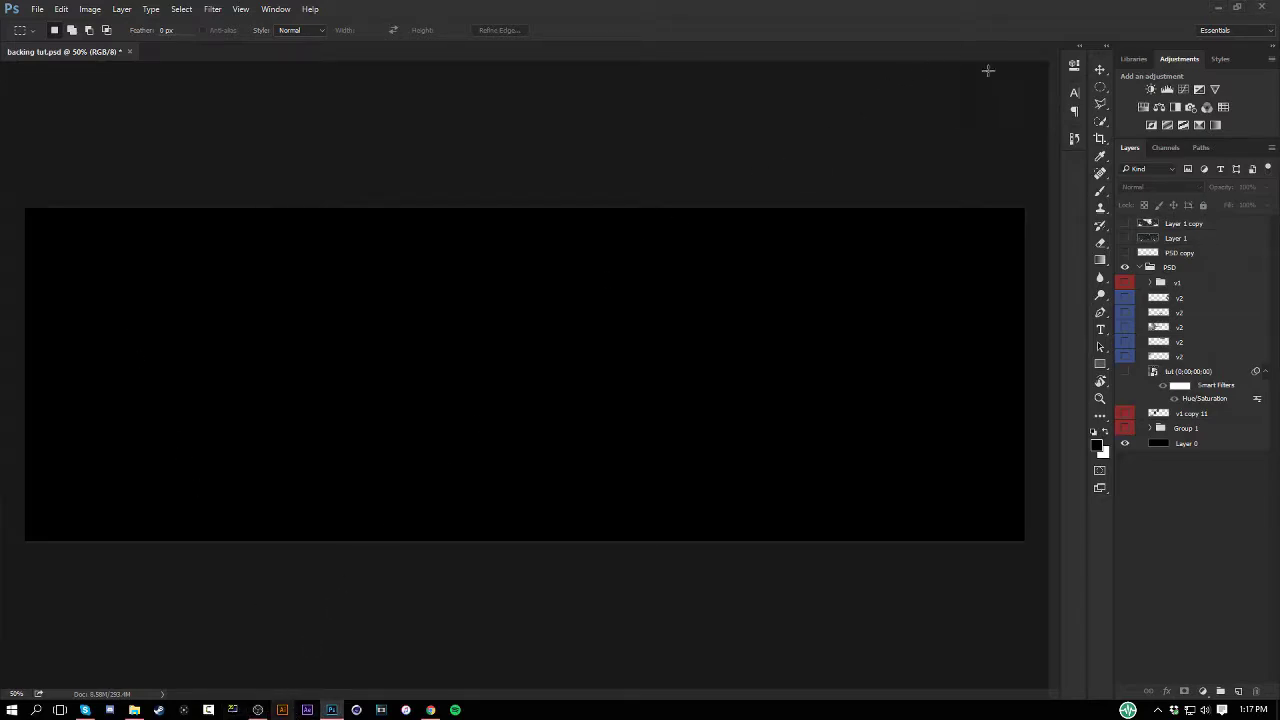
# - Select the Move tool, launch After Effects, and show the v1 copy 11 layer's orange streak
pyautogui.click(1099, 69)
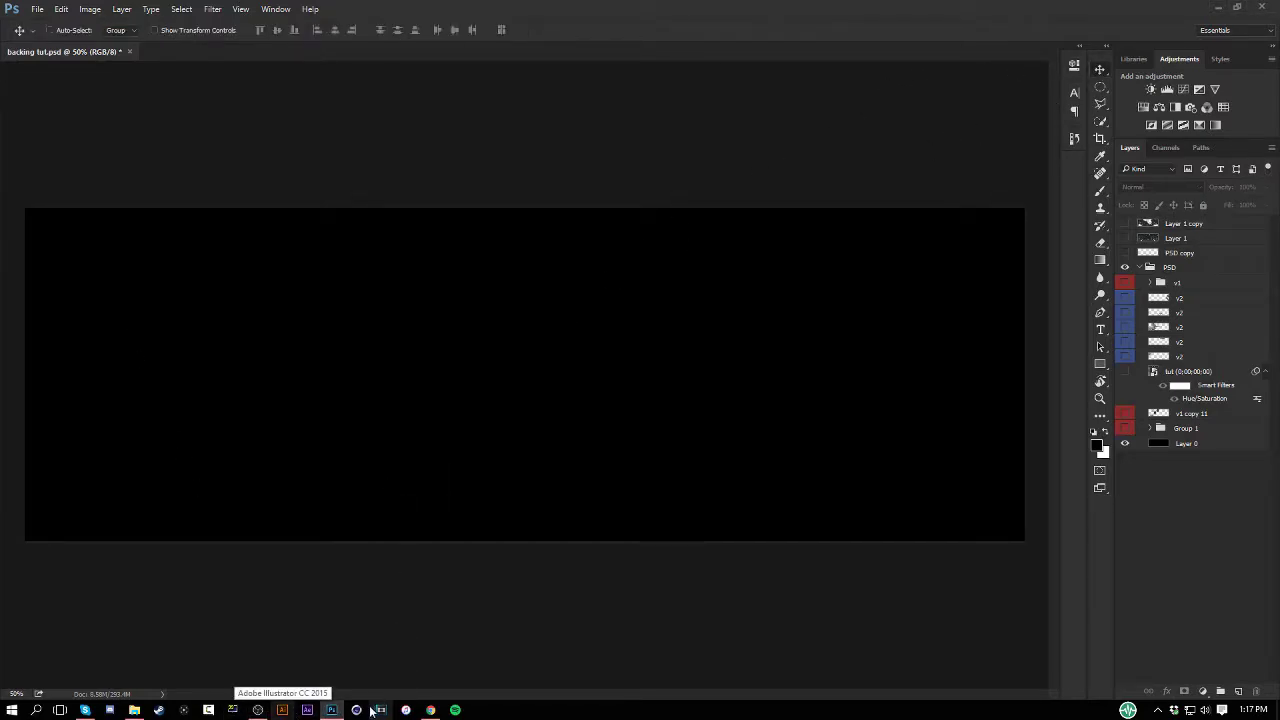
pyautogui.click(312, 709)
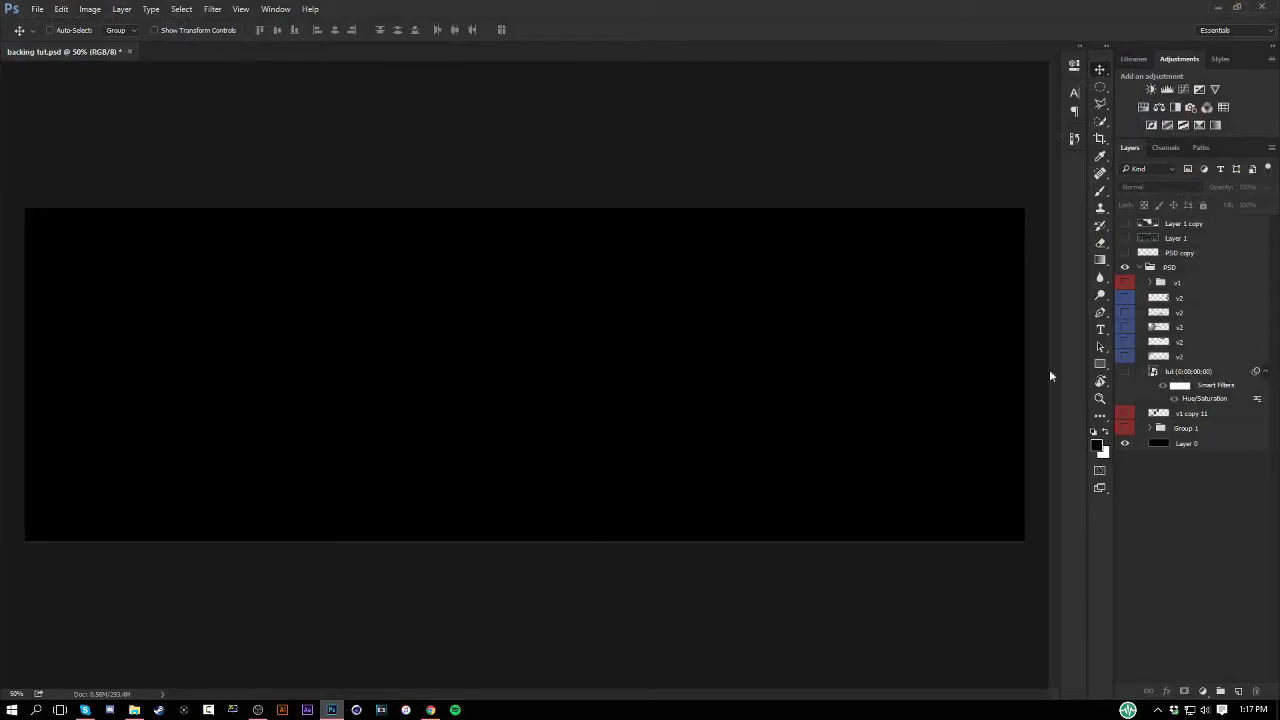
pyautogui.click(1122, 413)
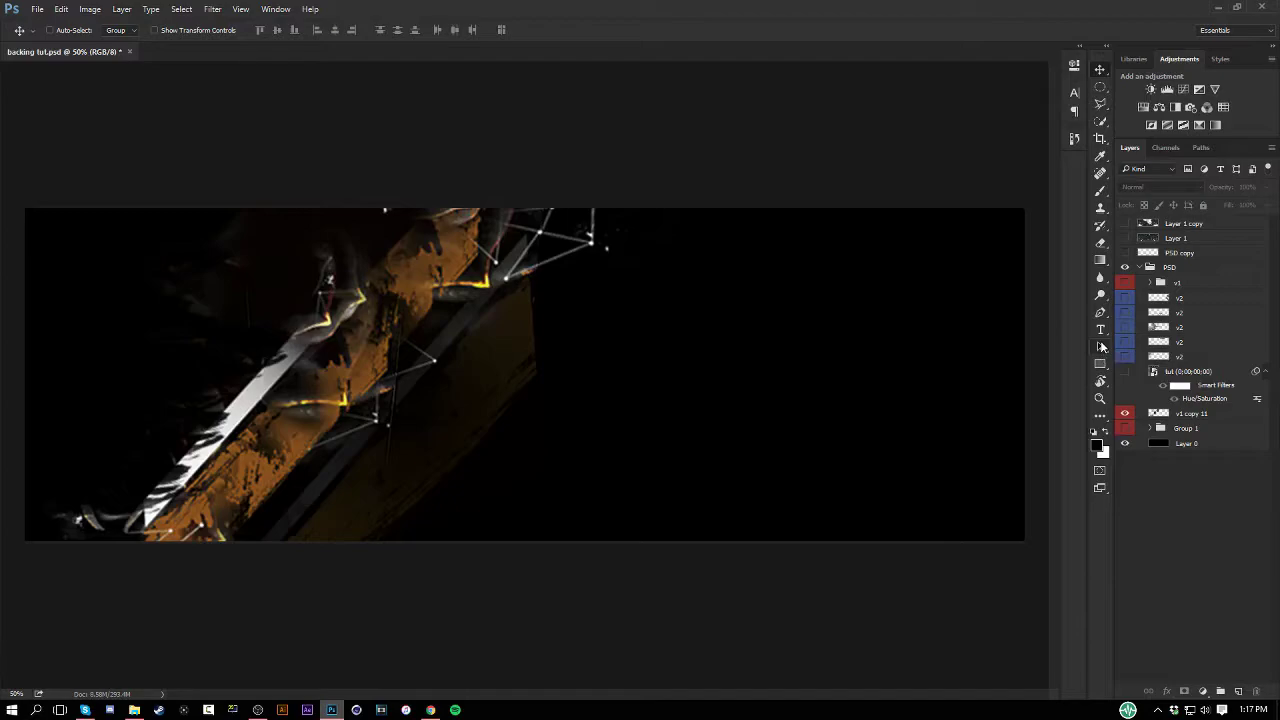
# - Preview then re-hide the teal tut layer, collapse its smart filters, and select v1 copy 11
pyautogui.click(1125, 371)
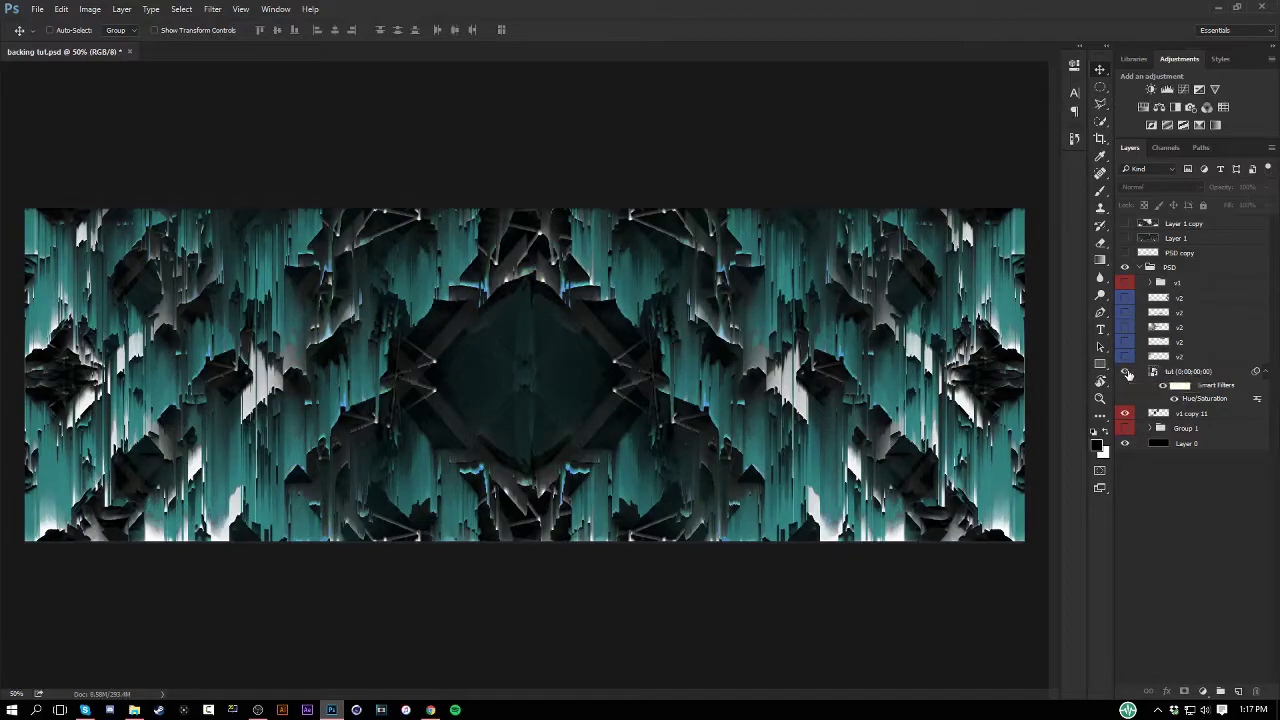
pyautogui.click(1126, 372)
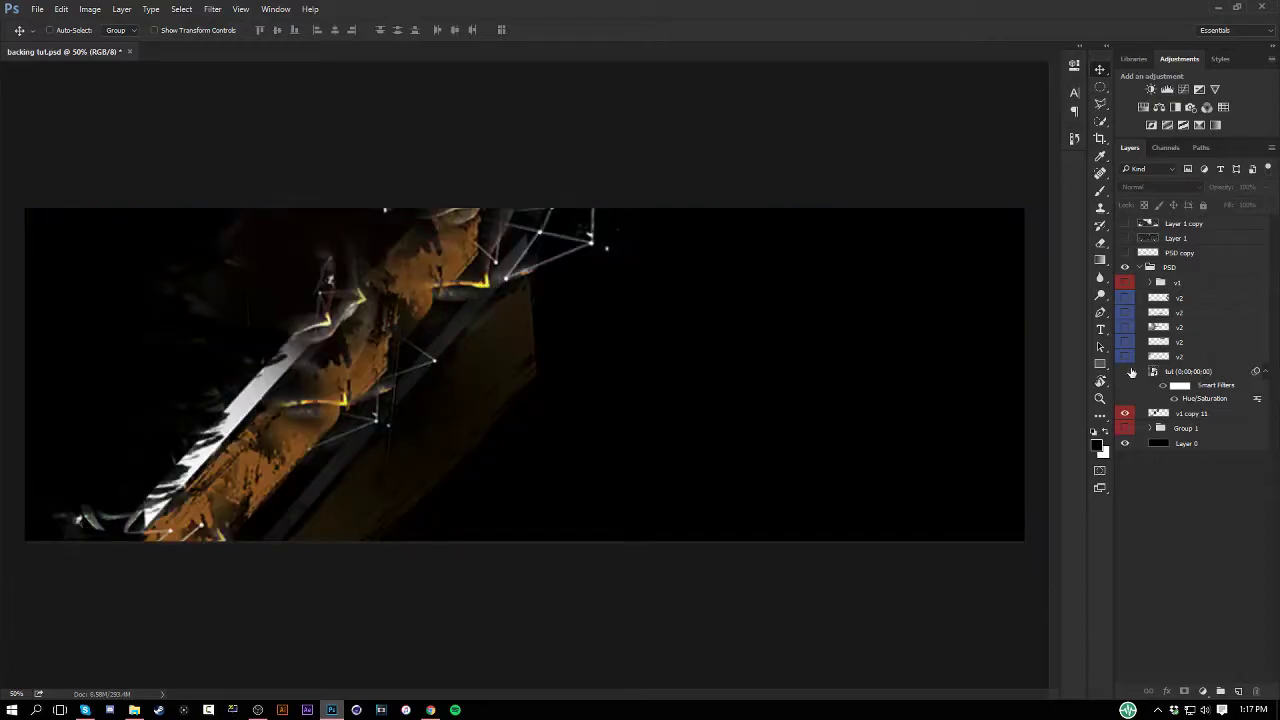
pyautogui.click(1264, 372)
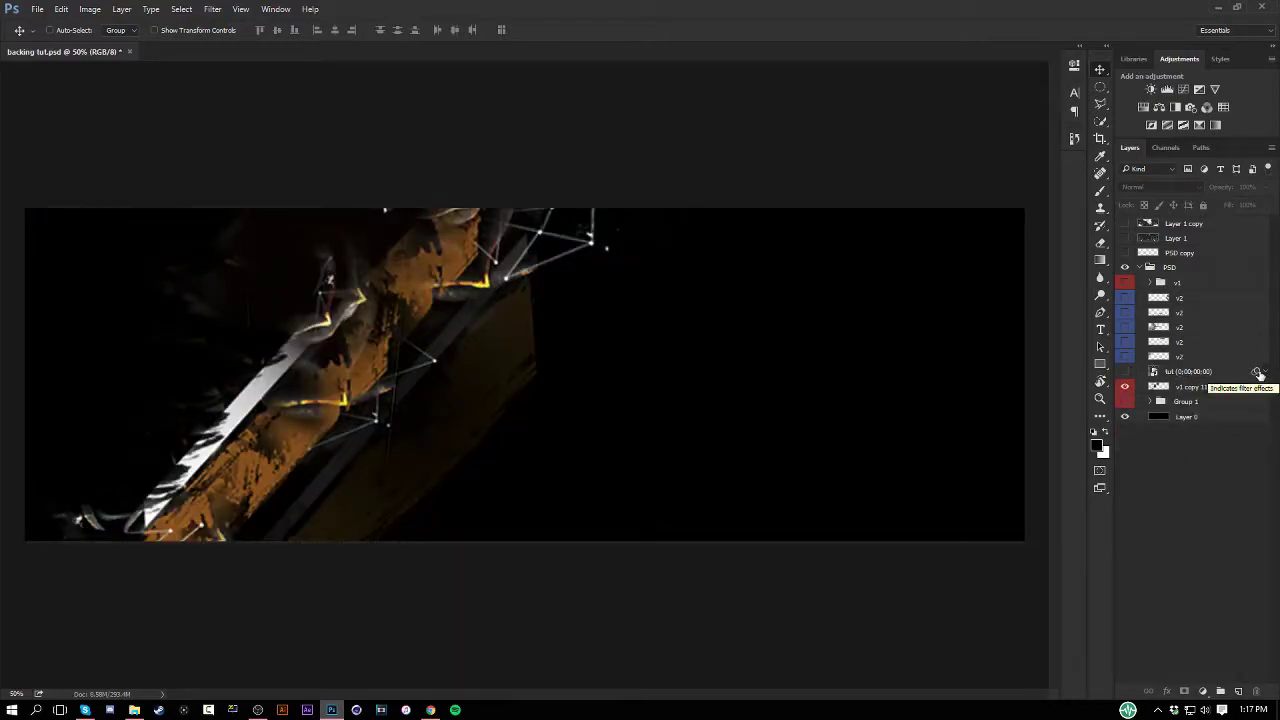
pyautogui.click(1245, 388)
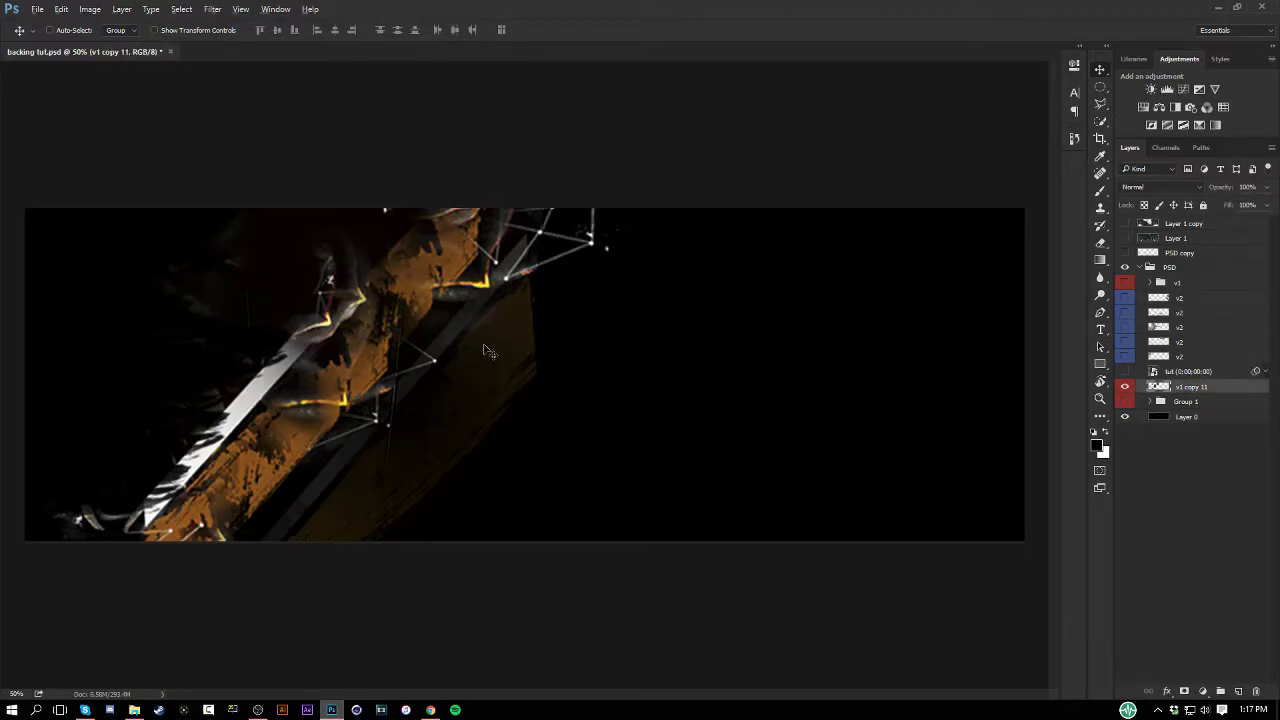
# - Alt-drag two offset copies of the orange artwork and select all four copies
pyautogui.moveTo(486, 345); pyautogui.dragTo(487, 452)
pyautogui.moveTo(485, 452); pyautogui.dragTo(275, 372)
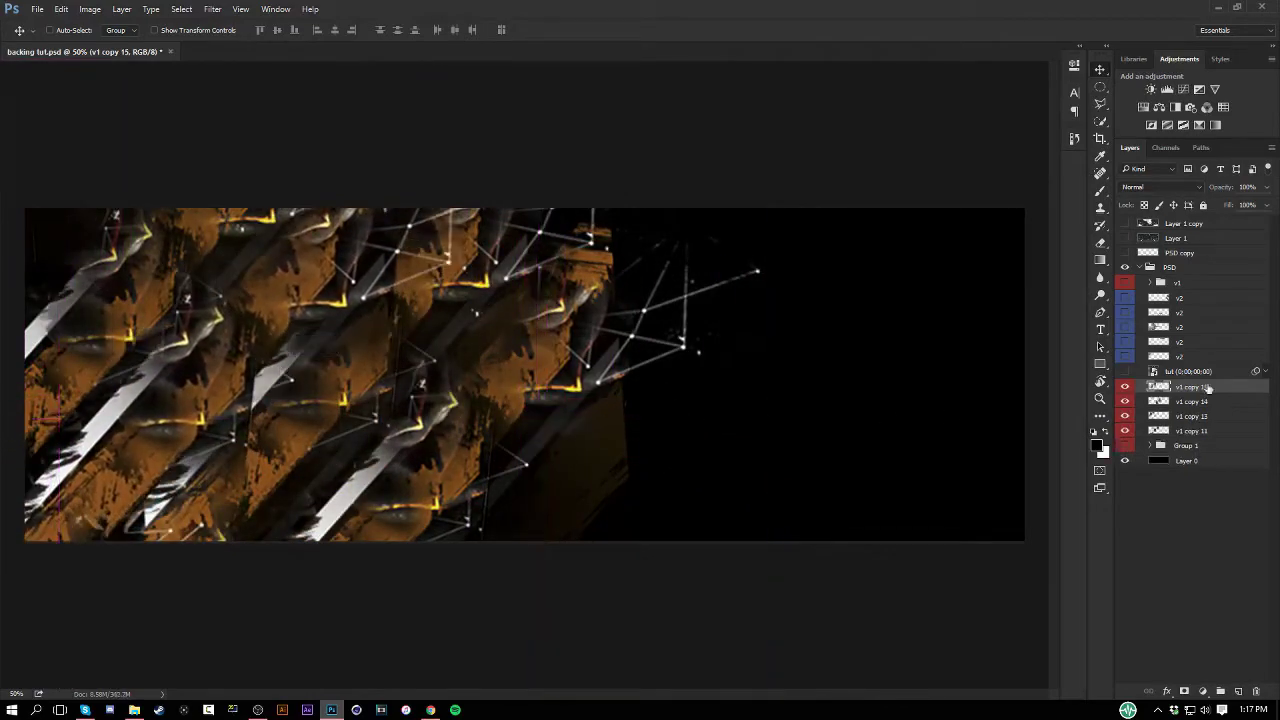
pyautogui.keyDown('shift'); pyautogui.click(1149, 431); pyautogui.keyUp('shift')
# - Duplicate the four copies, flip them horizontally, and position them on the right half
pyautogui.hotkey('ctrl', 'j')
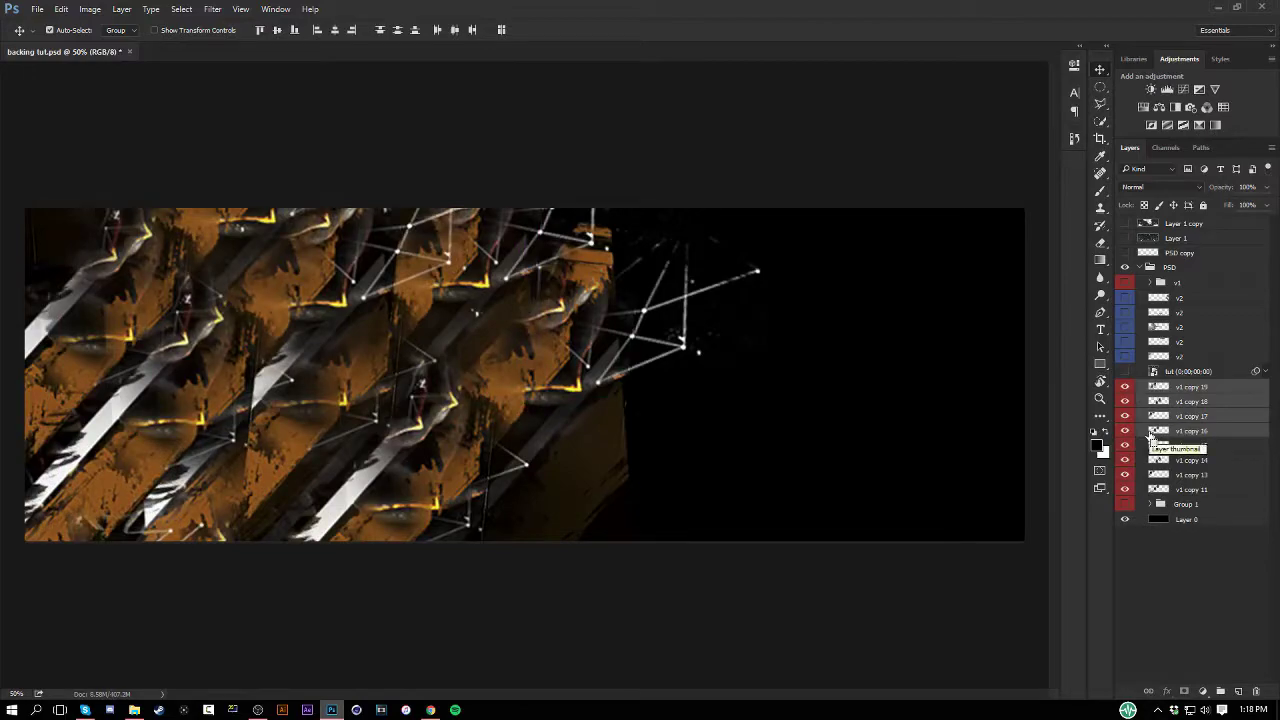
pyautogui.hotkey('ctrl', 't')
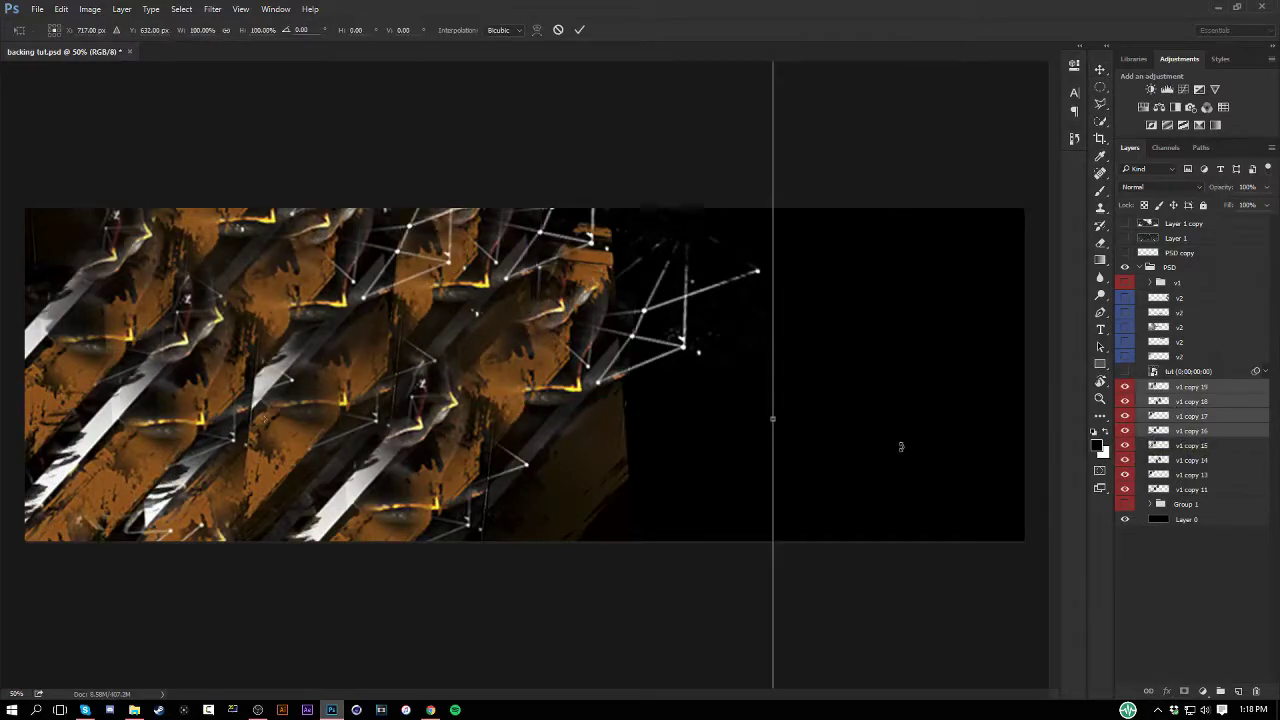
pyautogui.rightClick(617, 402)
pyautogui.click(688, 601)
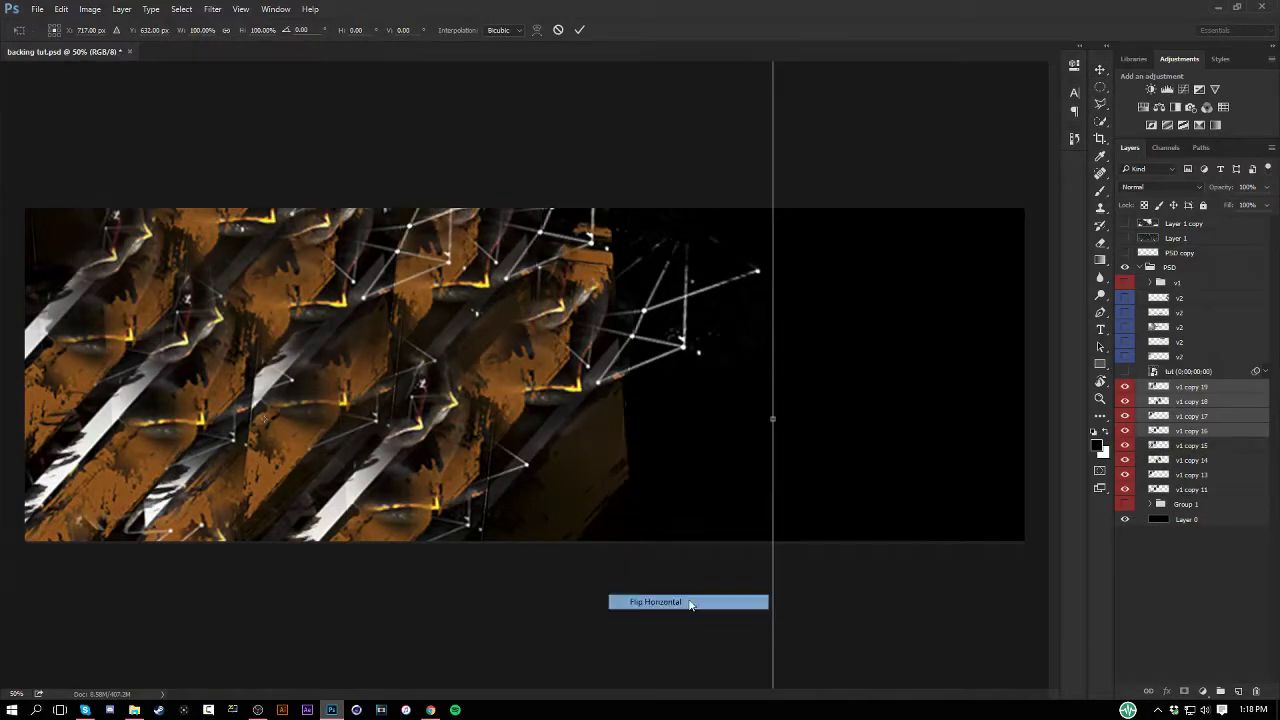
pyautogui.rightClick(607, 403)
pyautogui.click(694, 600)
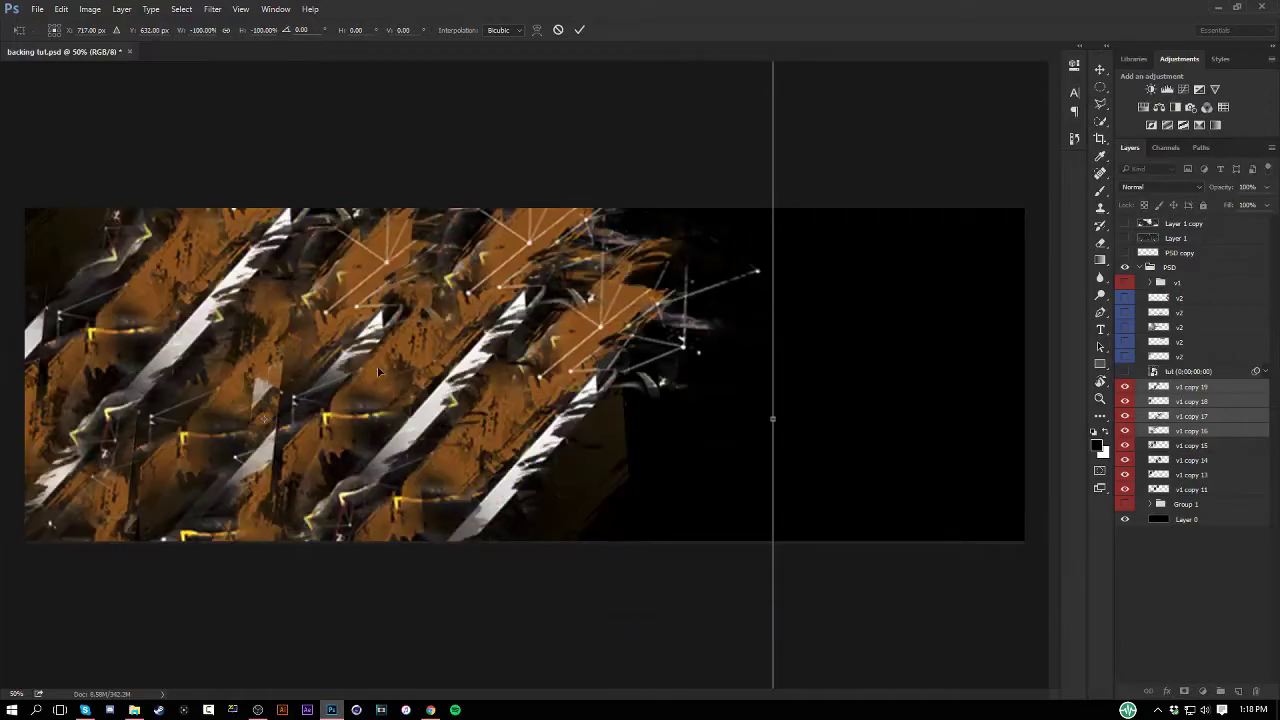
pyautogui.moveTo(221, 298); pyautogui.dragTo(1007, 368)
pyautogui.rightClick(937, 403)
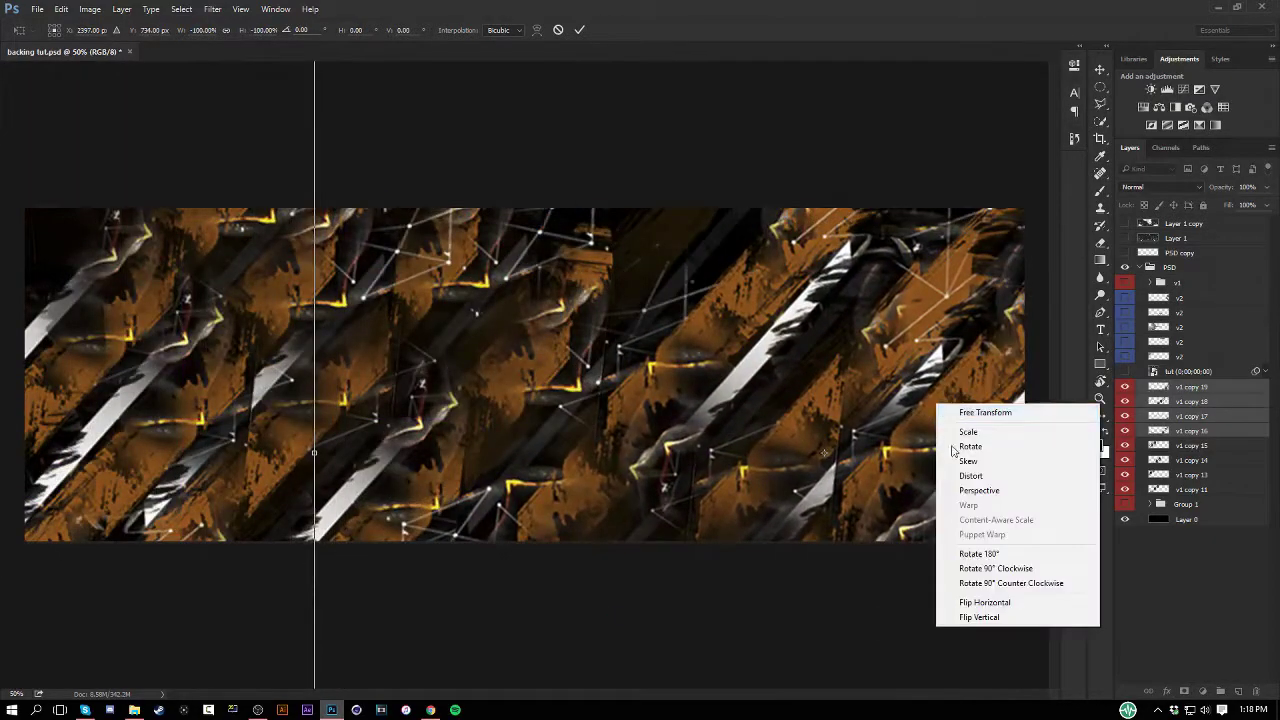
pyautogui.click(987, 617)
pyautogui.moveTo(754, 422); pyautogui.dragTo(861, 256)
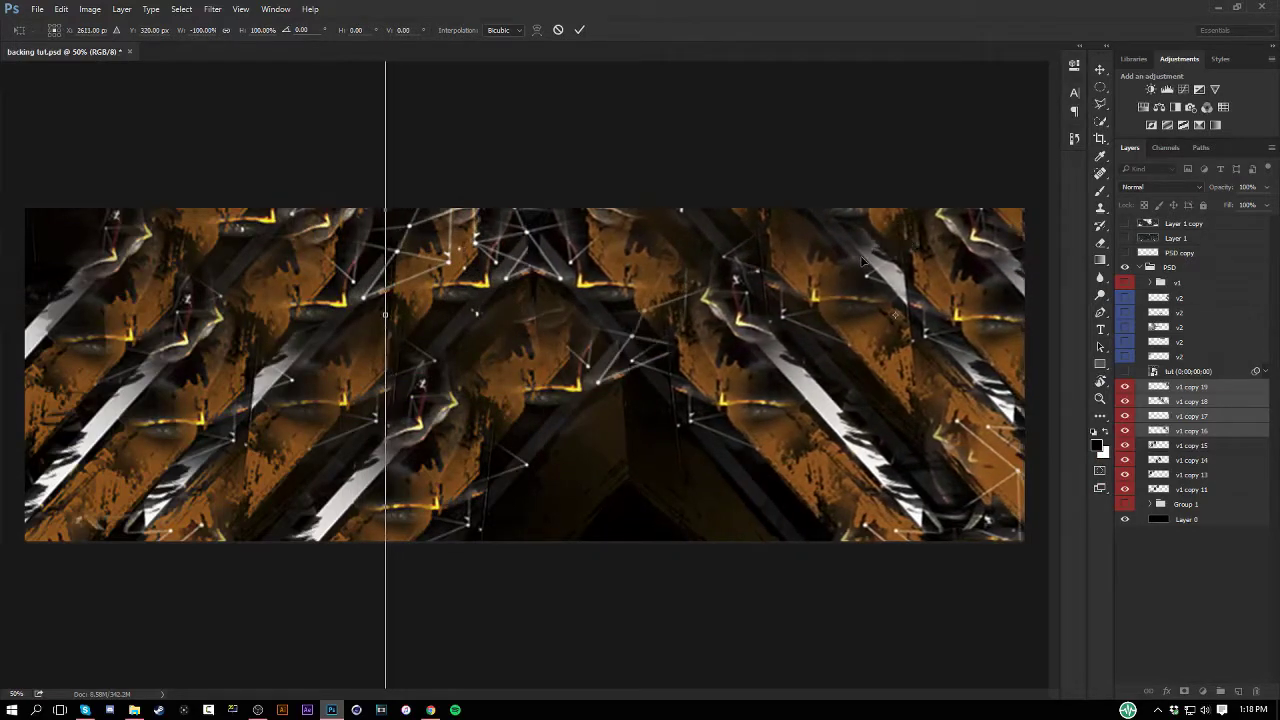
# - Duplicate v1 copy 19 through v1 copy 11, flip the new copies vertically, and shift them up
pyautogui.press('Return')
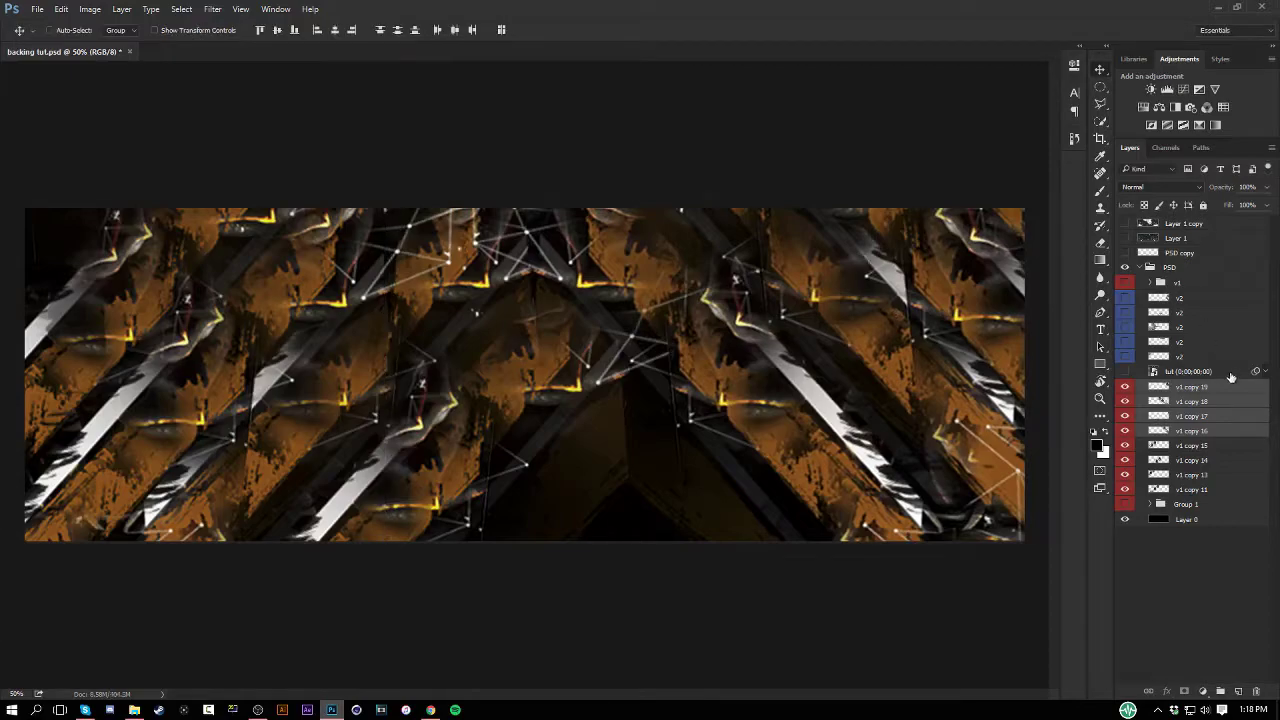
pyautogui.click(1210, 388)
pyautogui.keyDown('shift'); pyautogui.click(1202, 489); pyautogui.keyUp('shift')
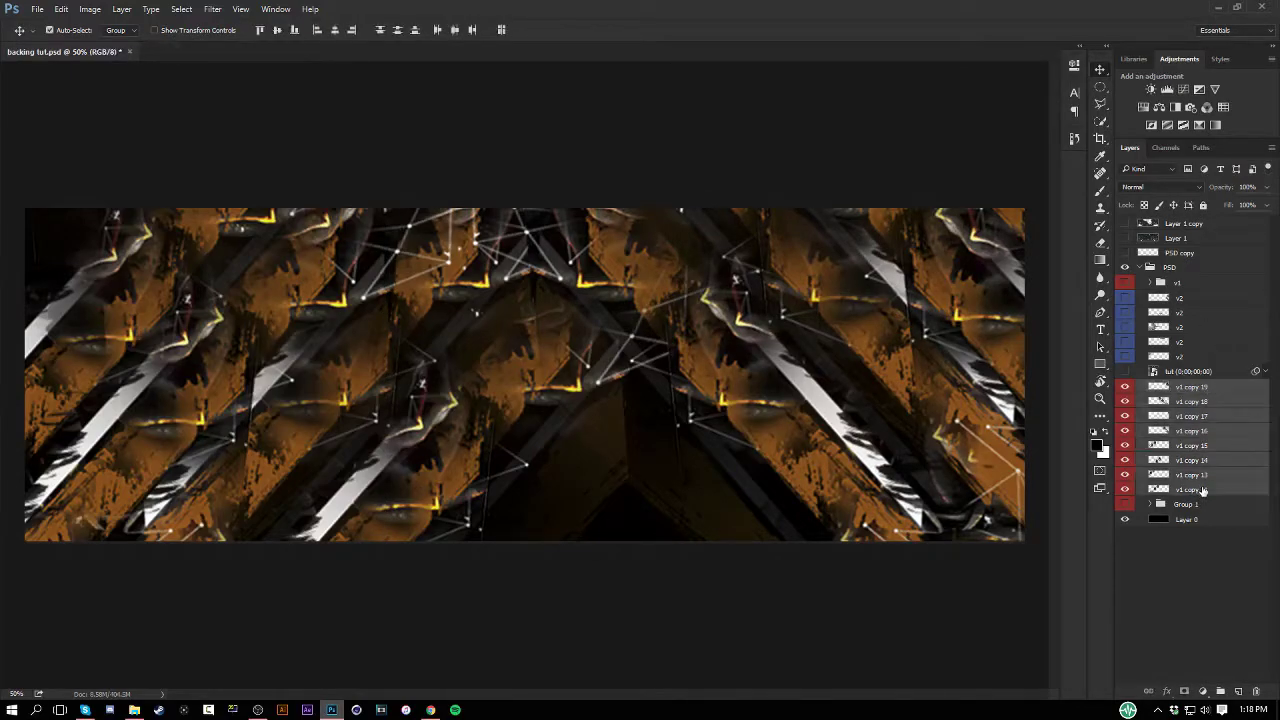
pyautogui.hotkey('ctrl', 'j')
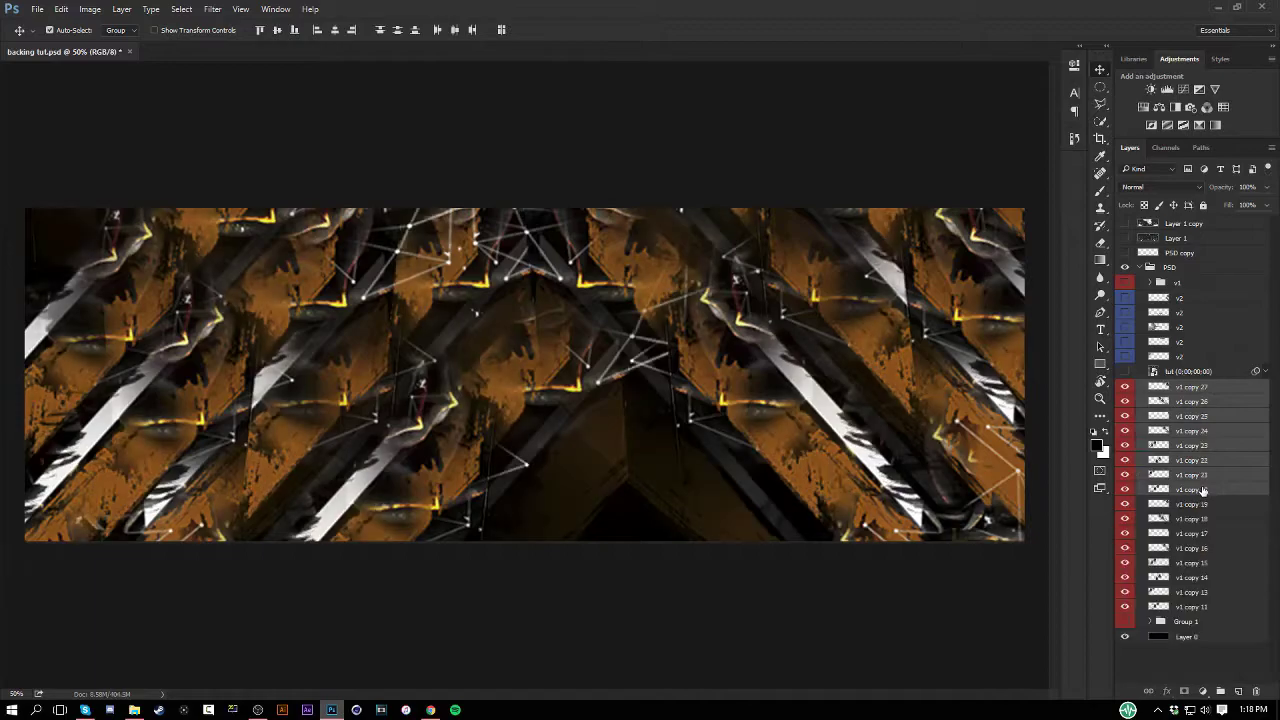
pyautogui.hotkey('ctrl', 't')
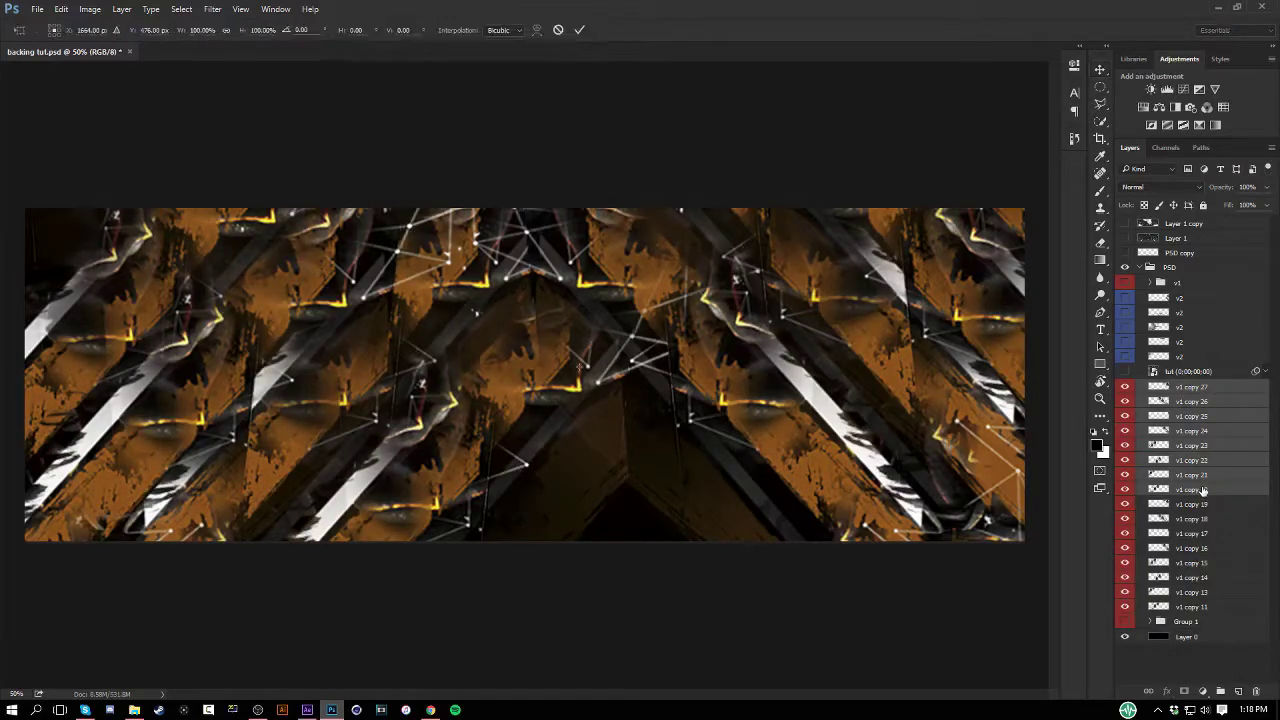
pyautogui.rightClick(647, 383)
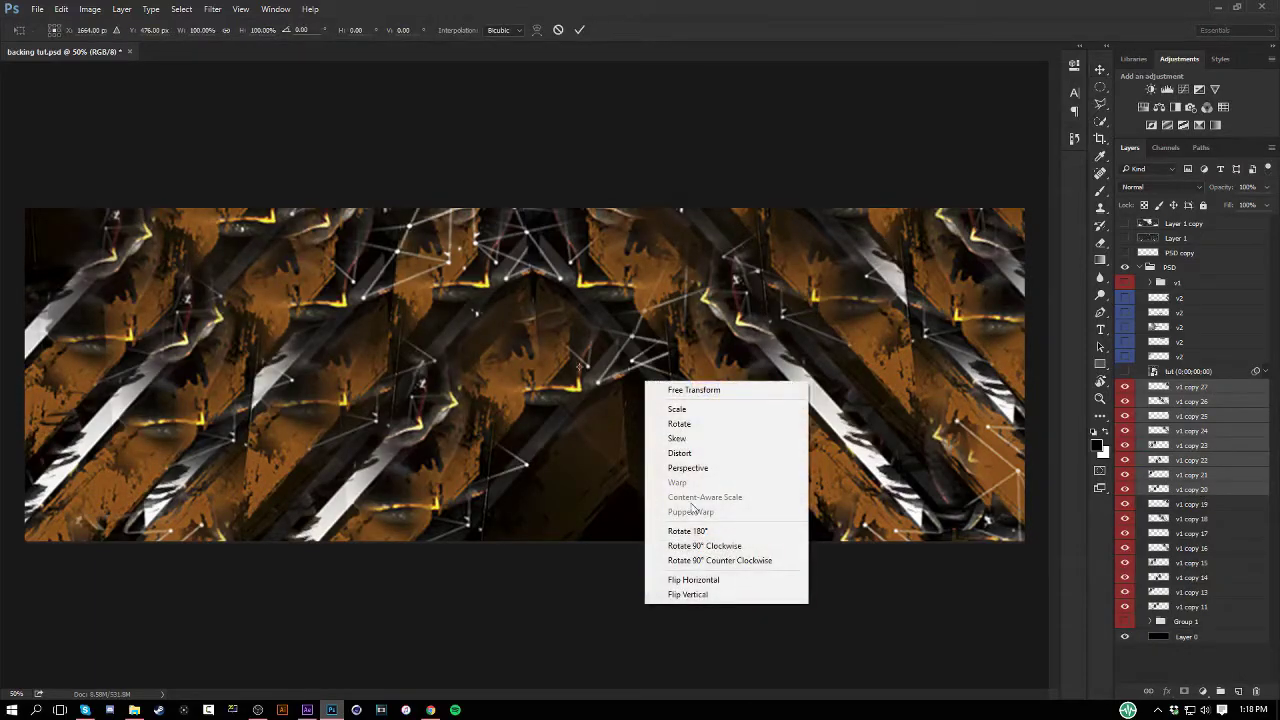
pyautogui.click(726, 595)
pyautogui.press('Return')
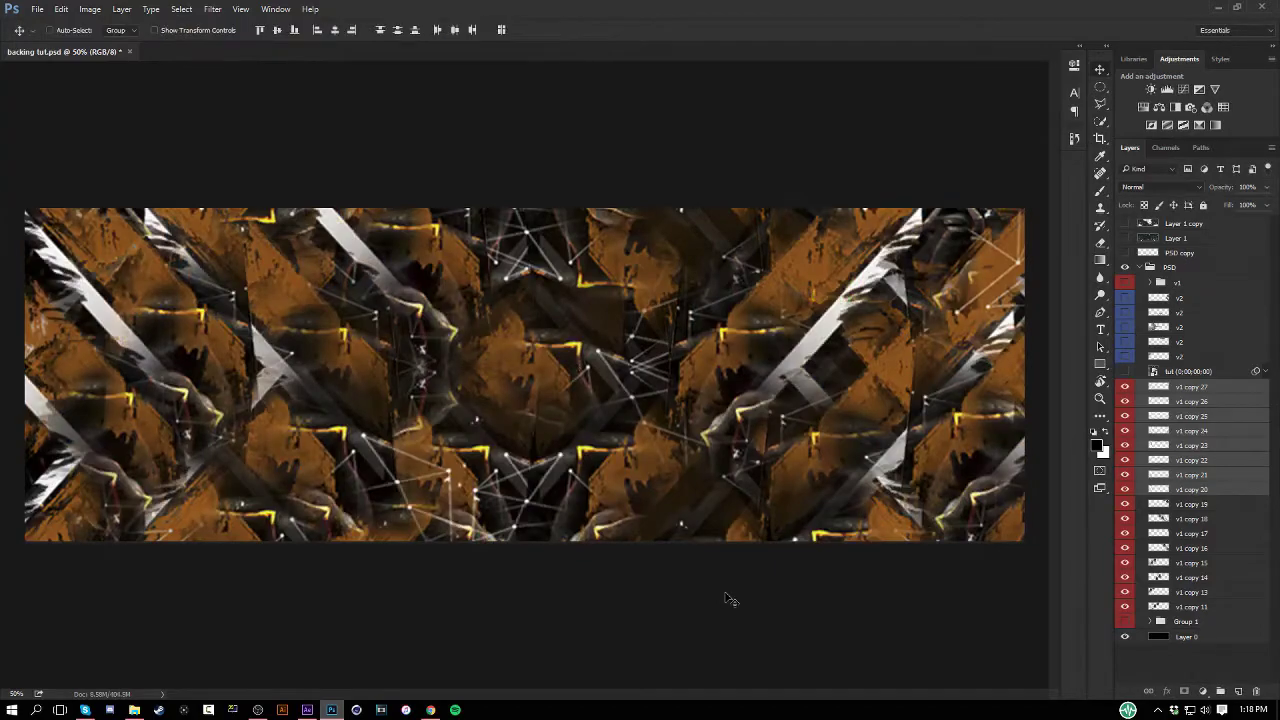
pyautogui.moveTo(724, 595); pyautogui.dragTo(726, 388)
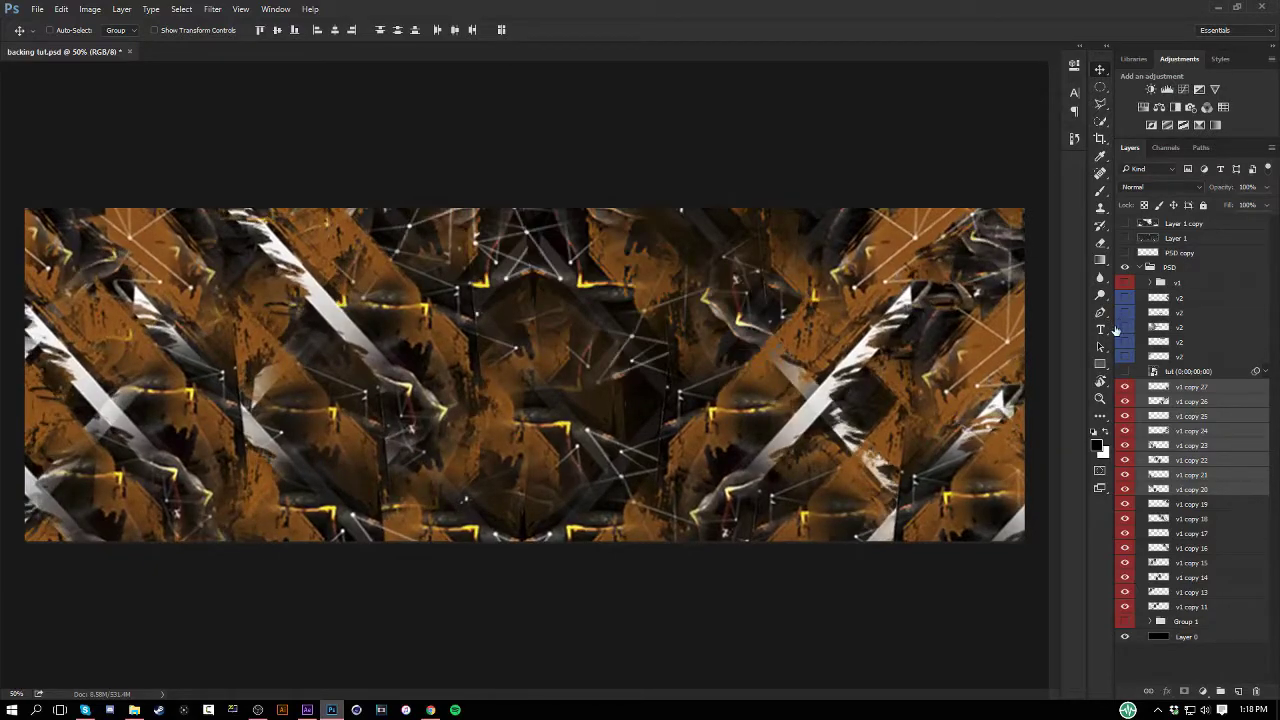
# - Select layers v1 copy 27 down to v1 copy 11, excluding Group 1
pyautogui.click(1209, 388)
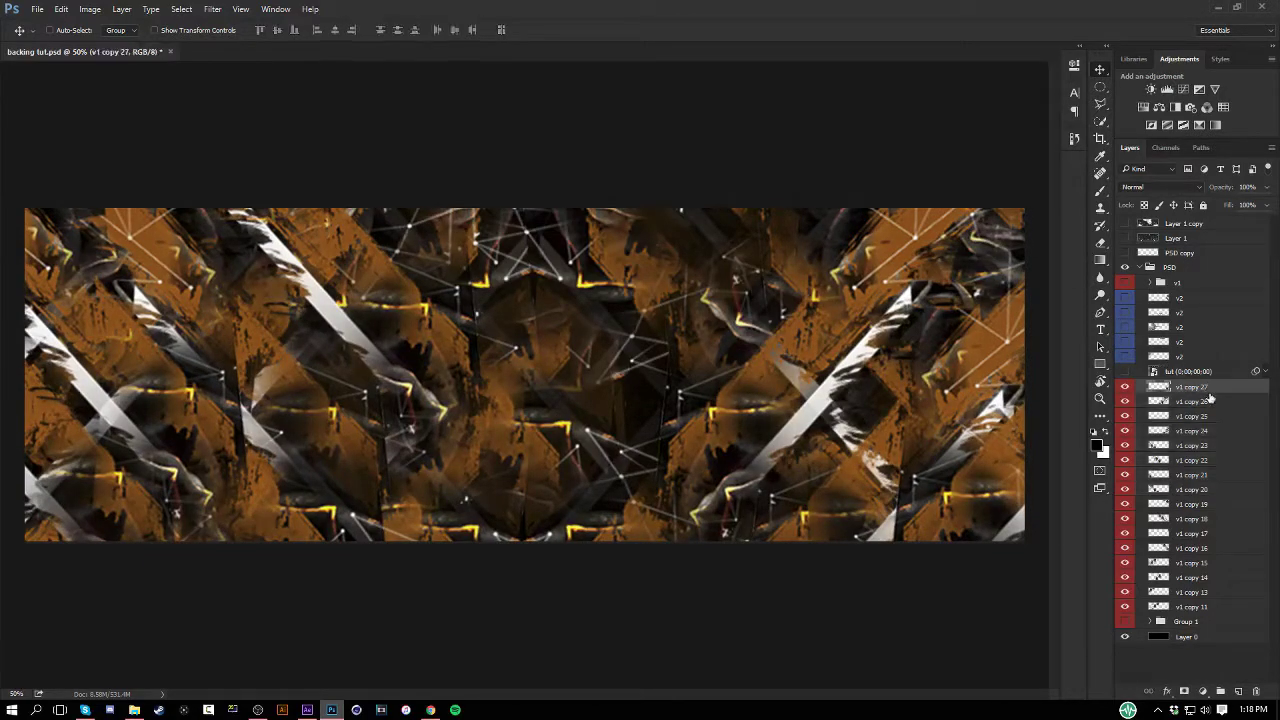
pyautogui.keyDown('shift'); pyautogui.click(1188, 620); pyautogui.keyUp('shift')
pyautogui.keyDown('shift'); pyautogui.click(1195, 608); pyautogui.keyUp('shift')
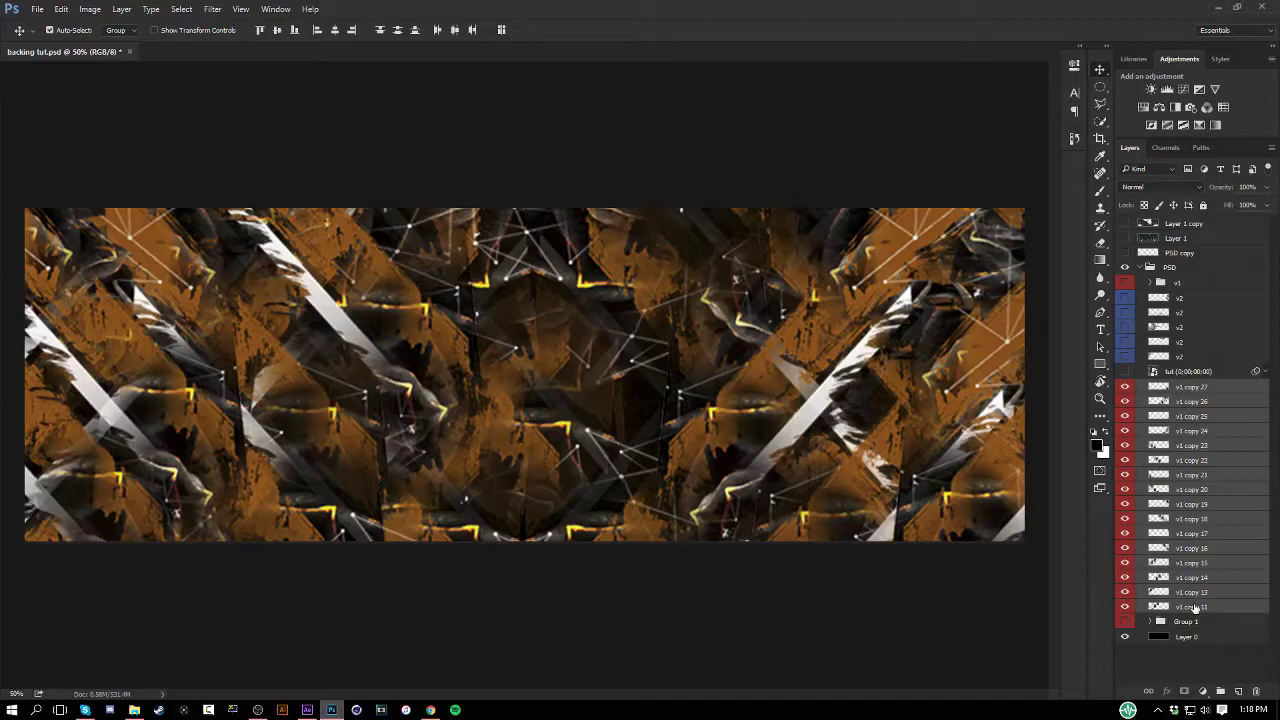
# - Merge the selected copies into one v1 copy 27 layer and Quick Export as PNG
pyautogui.hotkey('ctrl', 'e')
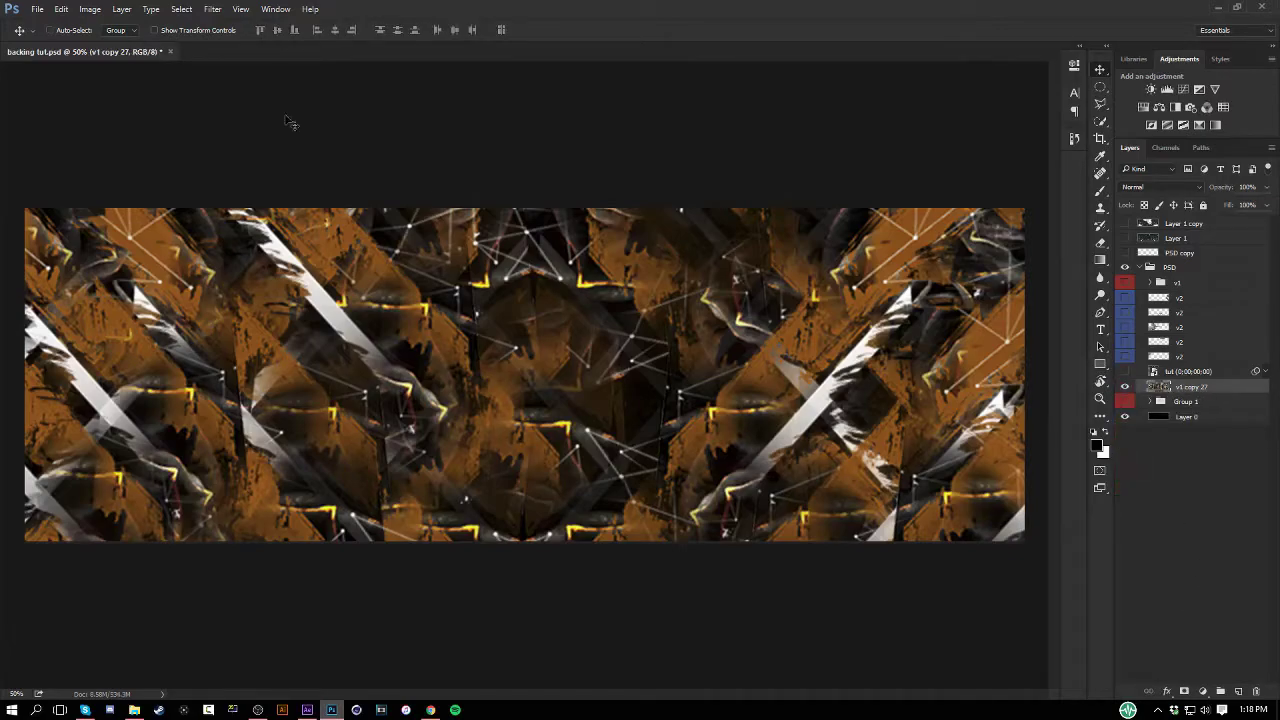
pyautogui.click(44, 11)
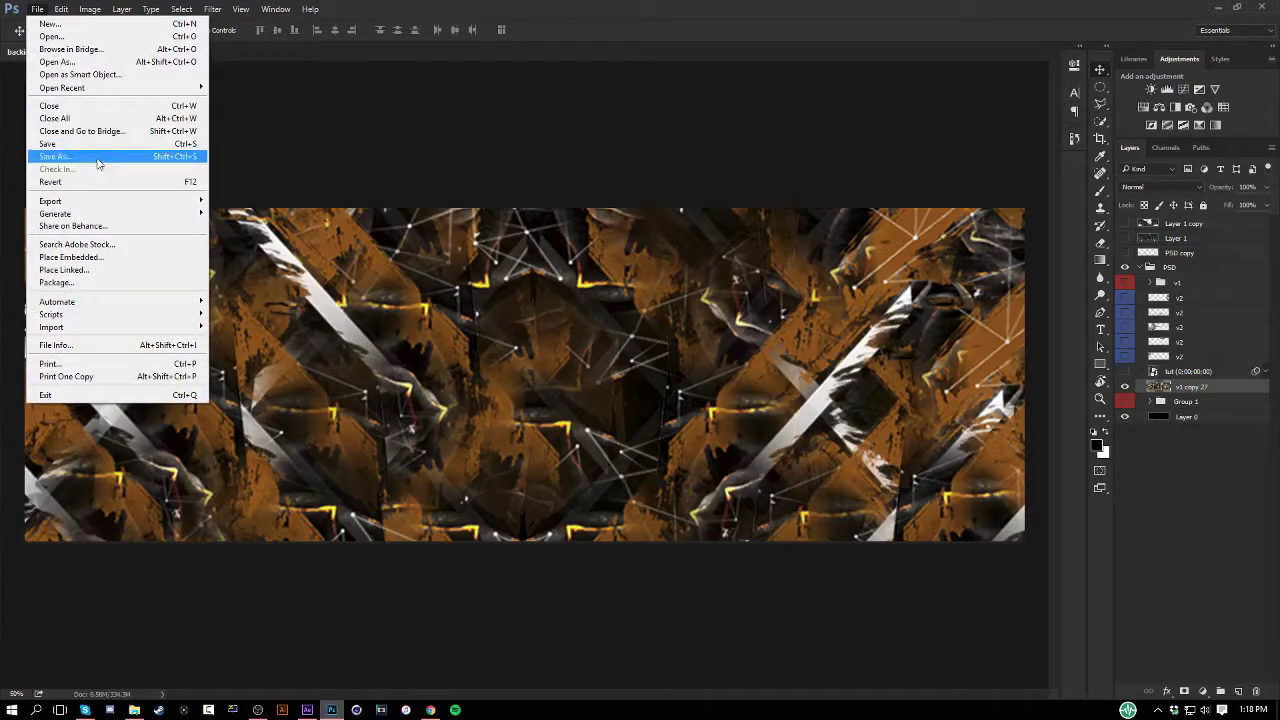
pyautogui.moveTo(168, 208)
pyautogui.click(254, 200)
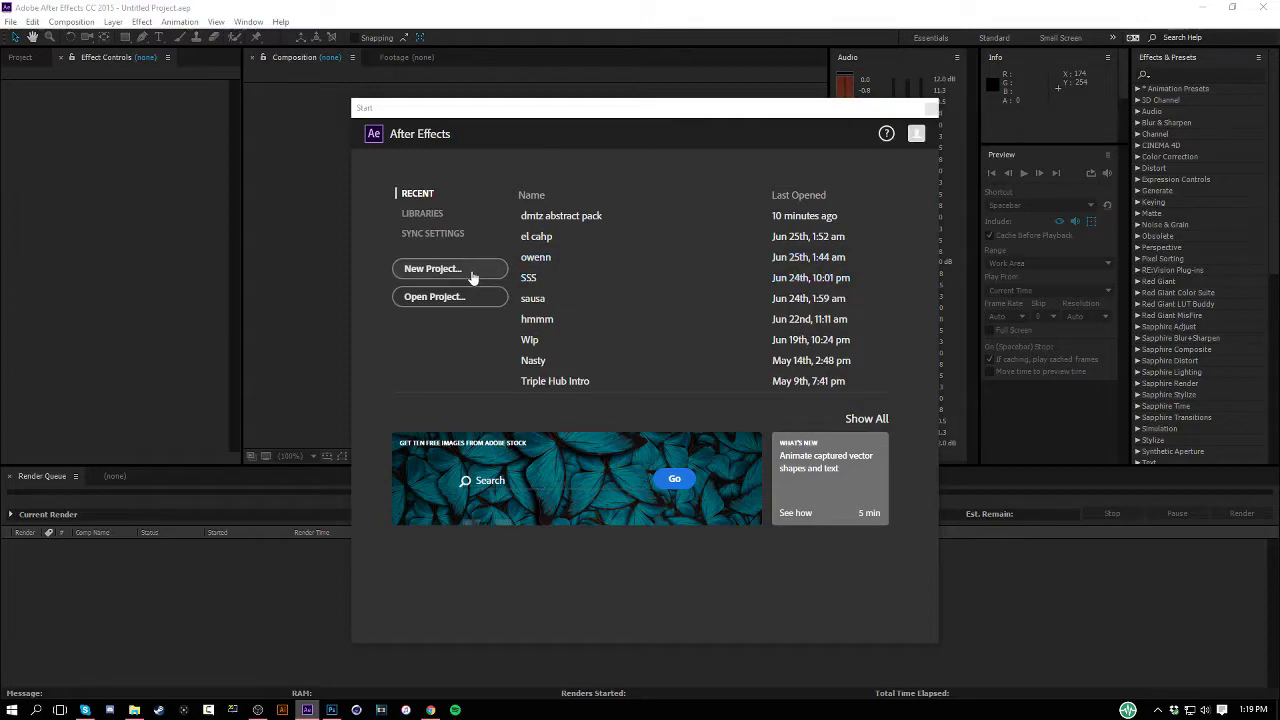
# - Start a new project, import backing tut.png, and make a 'backing tut' composition from it
pyautogui.click(473, 277)
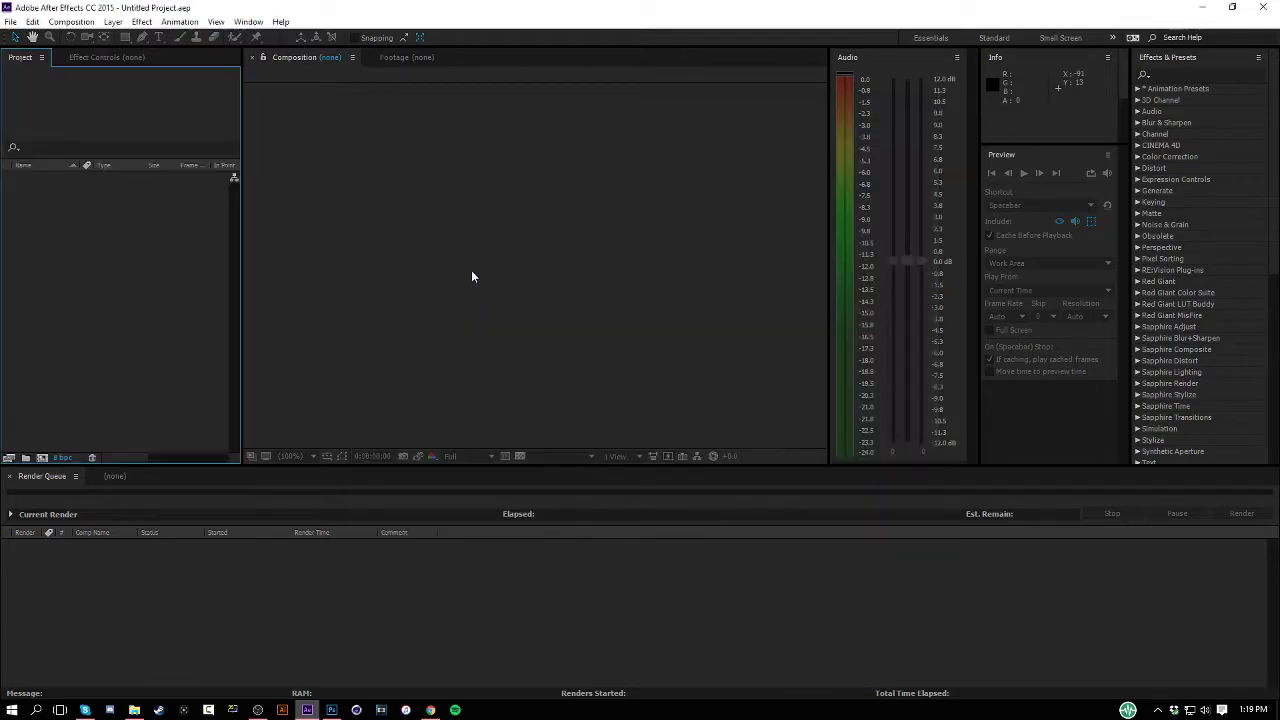
pyautogui.doubleClick(150, 266)
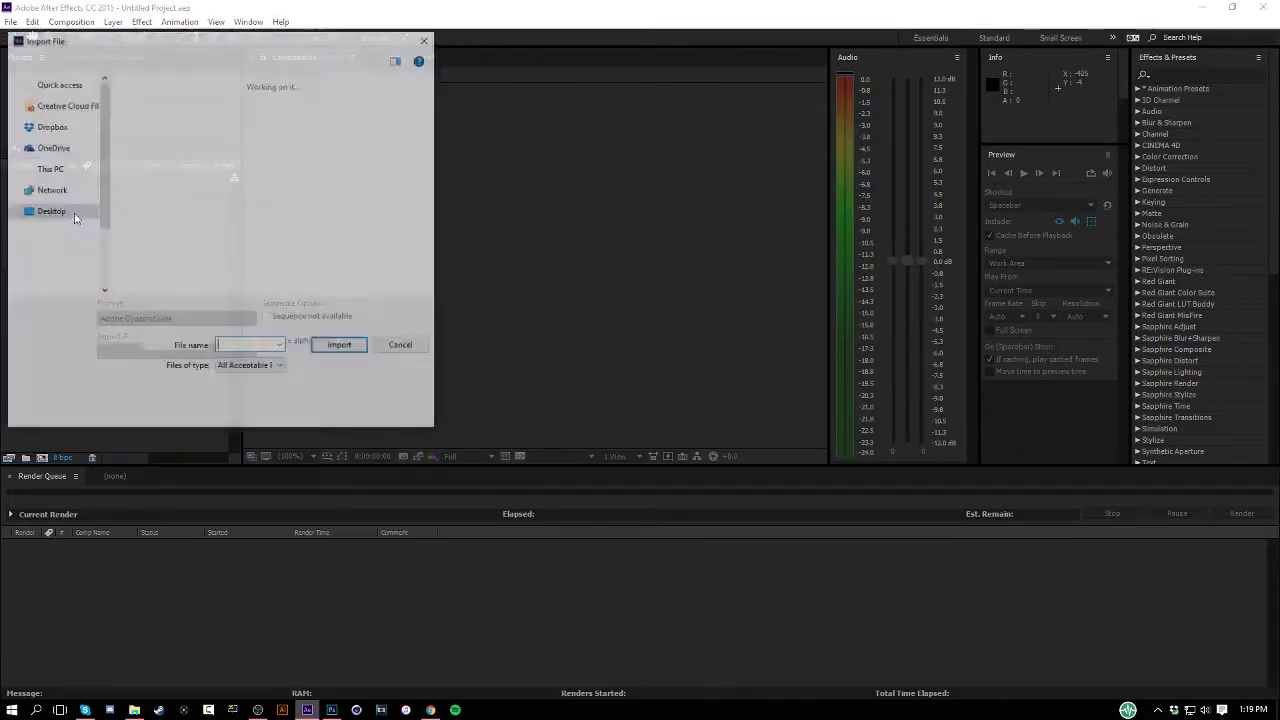
pyautogui.scroll(-10, 157, 232)
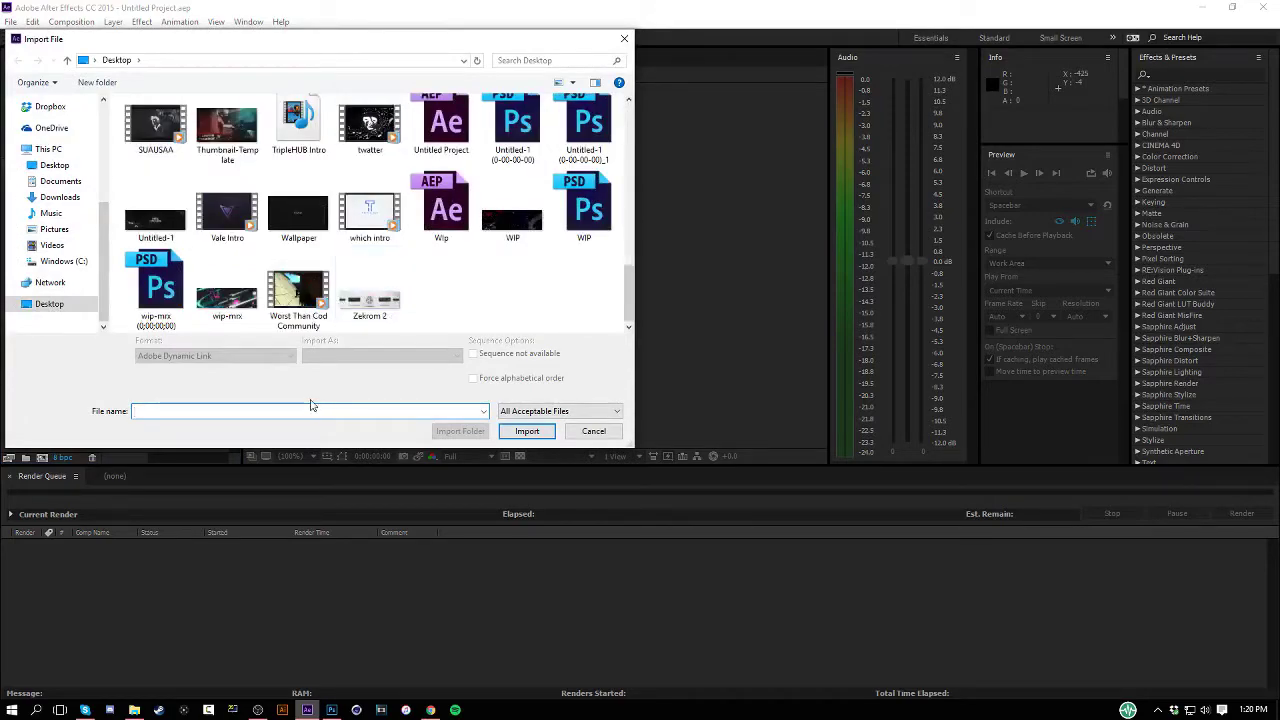
pyautogui.write('back')
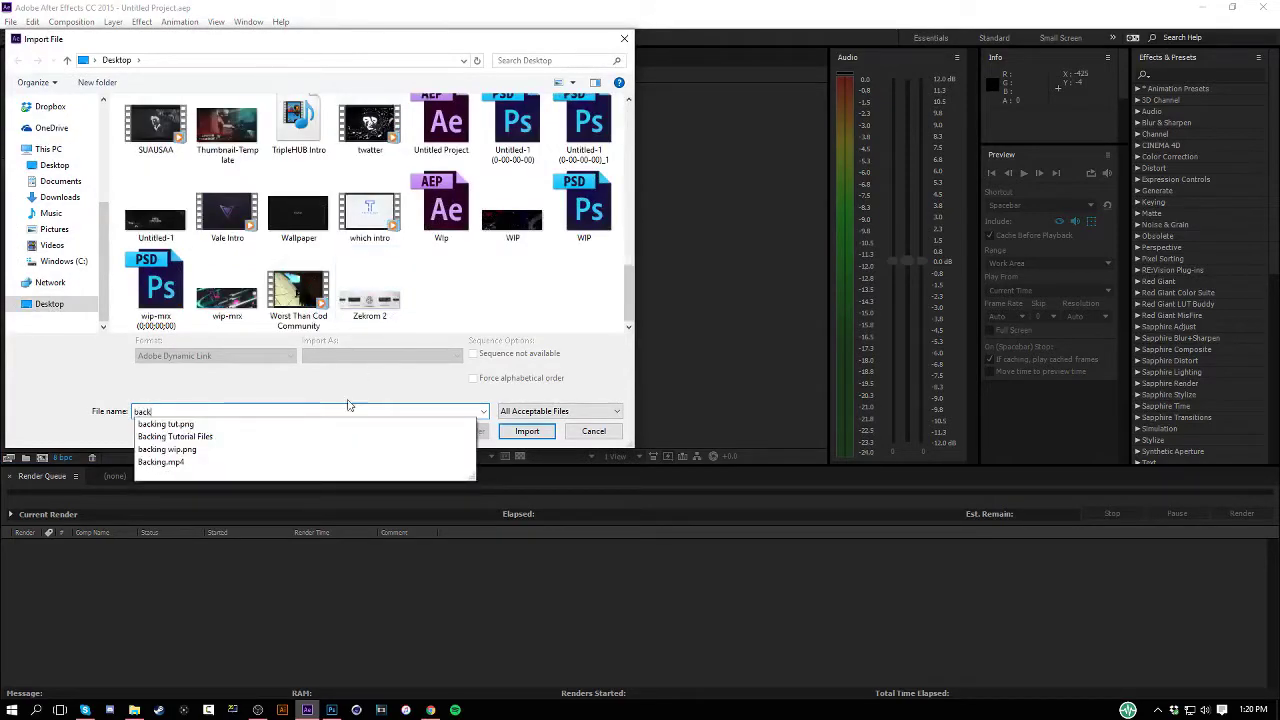
pyautogui.click(527, 431)
pyautogui.click(527, 431)
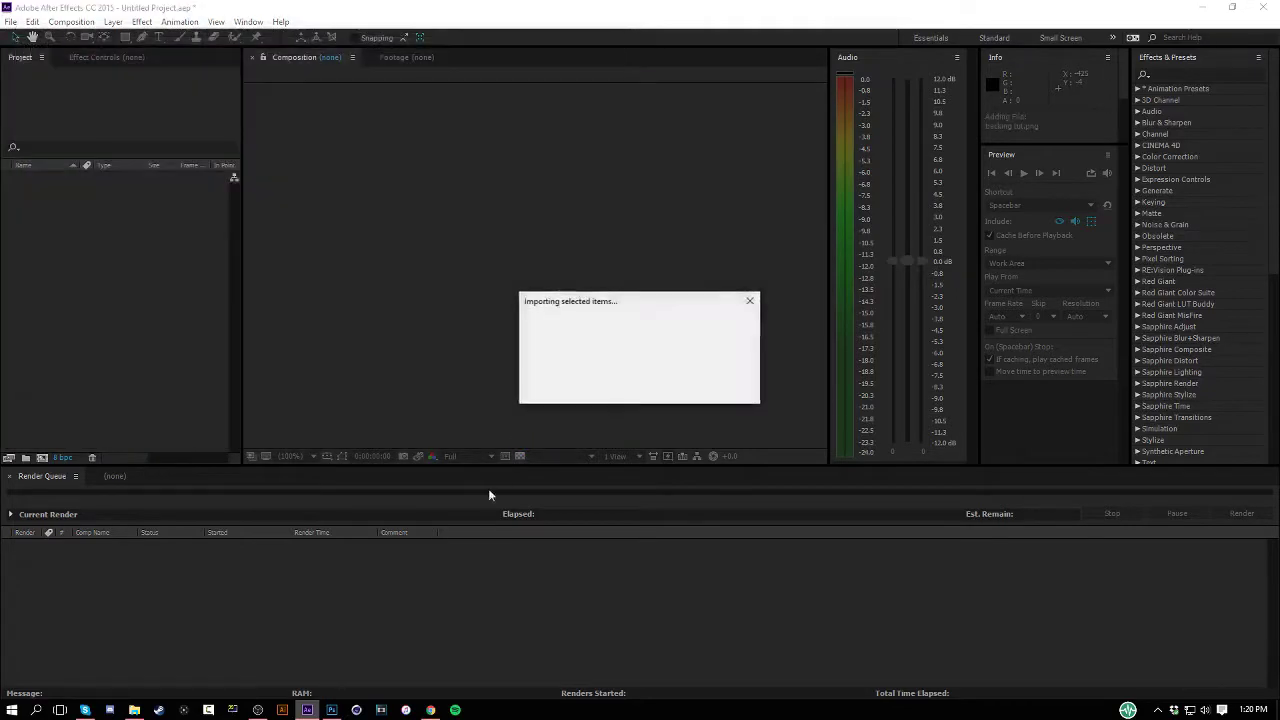
pyautogui.moveTo(71, 176); pyautogui.dragTo(43, 457)
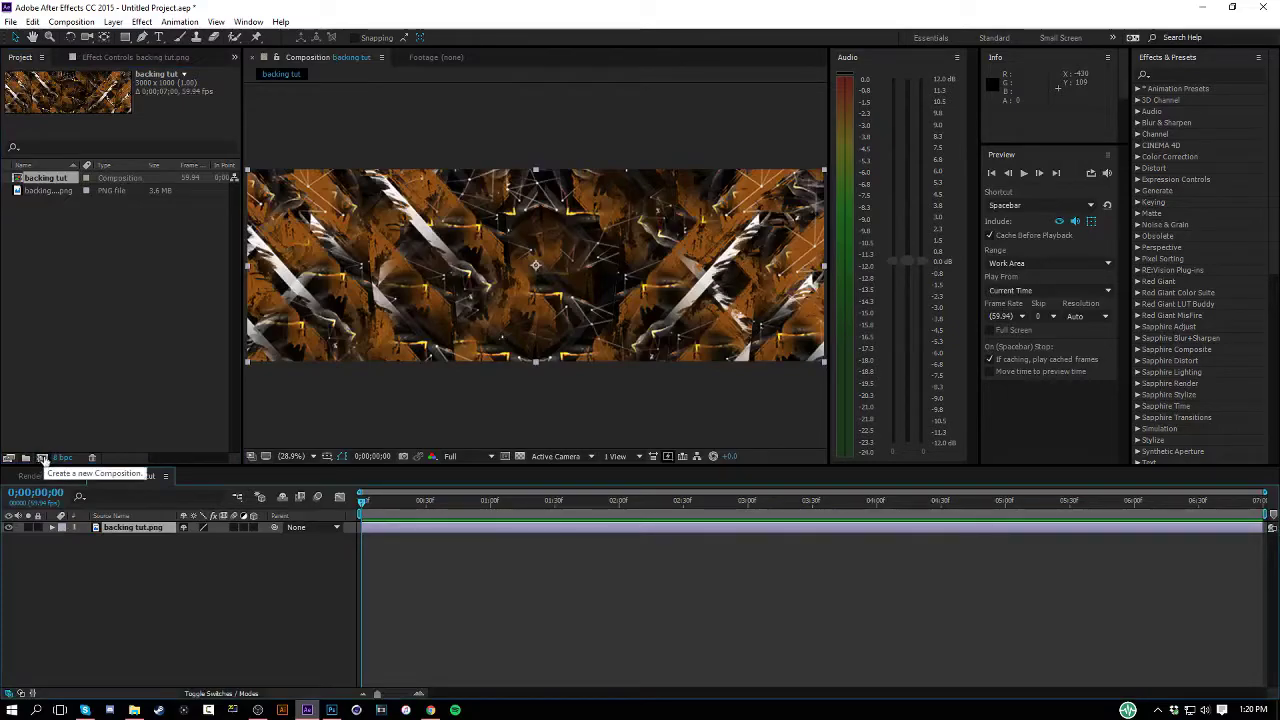
# - Apply AE Pixel Sorter to backing tut at Threshold 220, then add a second Pixel Sorter
pyautogui.click(222, 628)
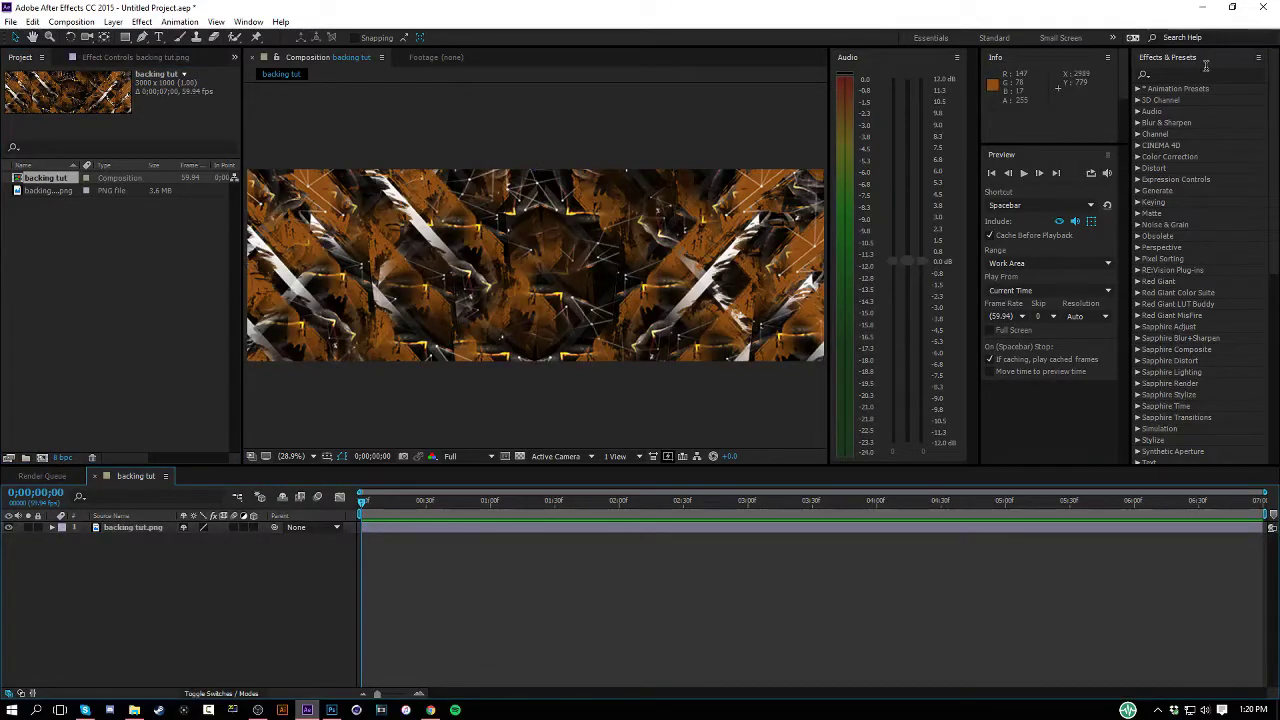
pyautogui.click(1205, 73)
pyautogui.write('ae')
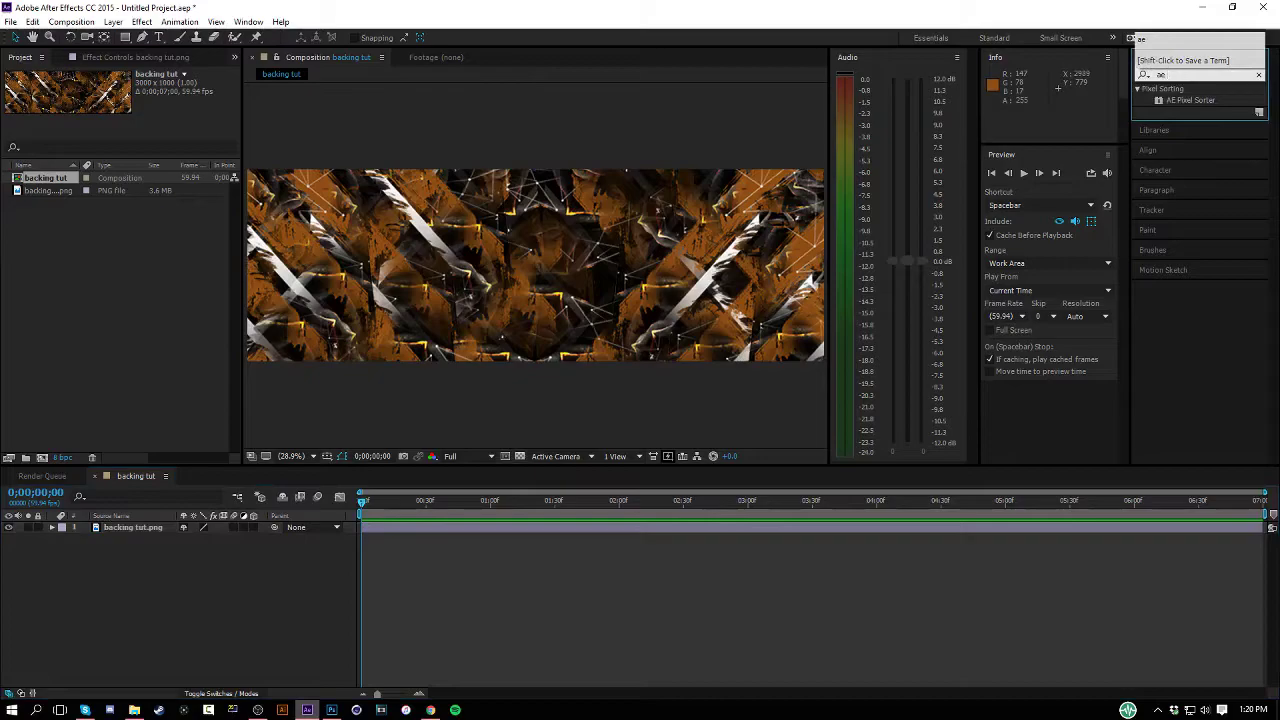
pyautogui.moveTo(1192, 100); pyautogui.dragTo(176, 535)
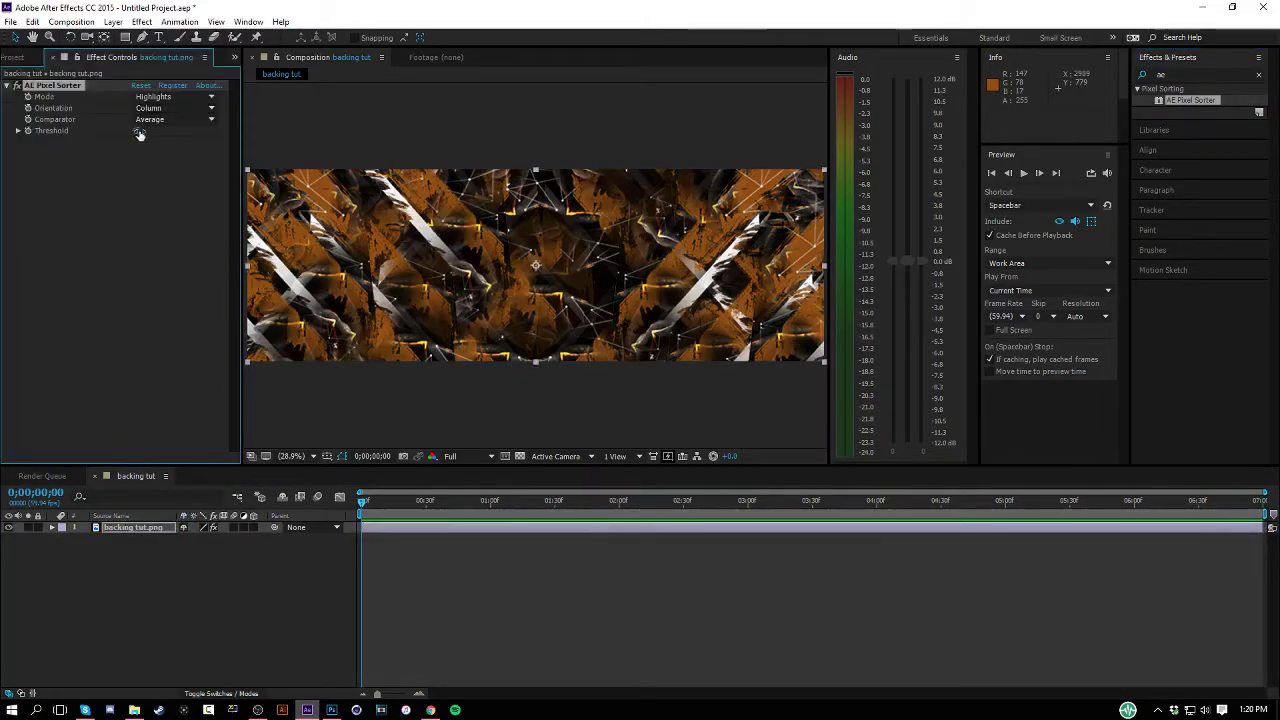
pyautogui.moveTo(140, 135); pyautogui.dragTo(215, 133)
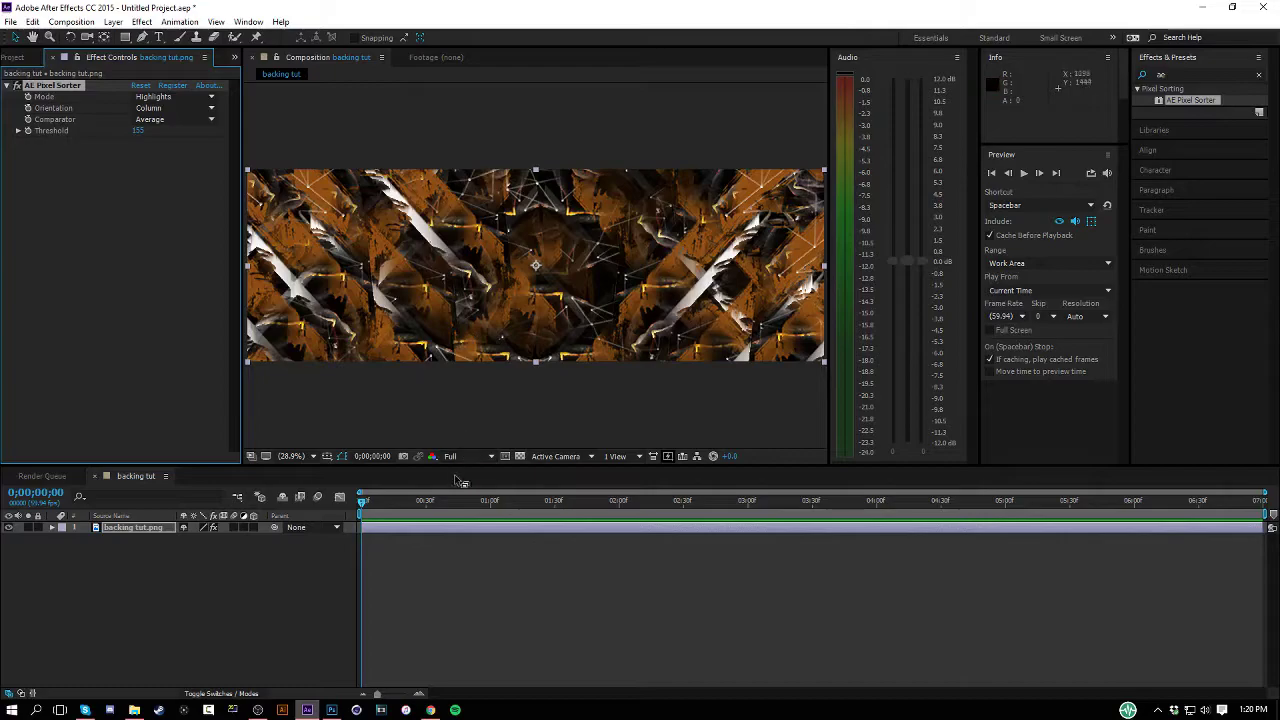
pyautogui.moveTo(145, 135)
pyautogui.mouseDown()
pyautogui.moveTo(205, 129)
pyautogui.moveTo(150, 128)
pyautogui.moveTo(180, 124)
pyautogui.mouseUp()
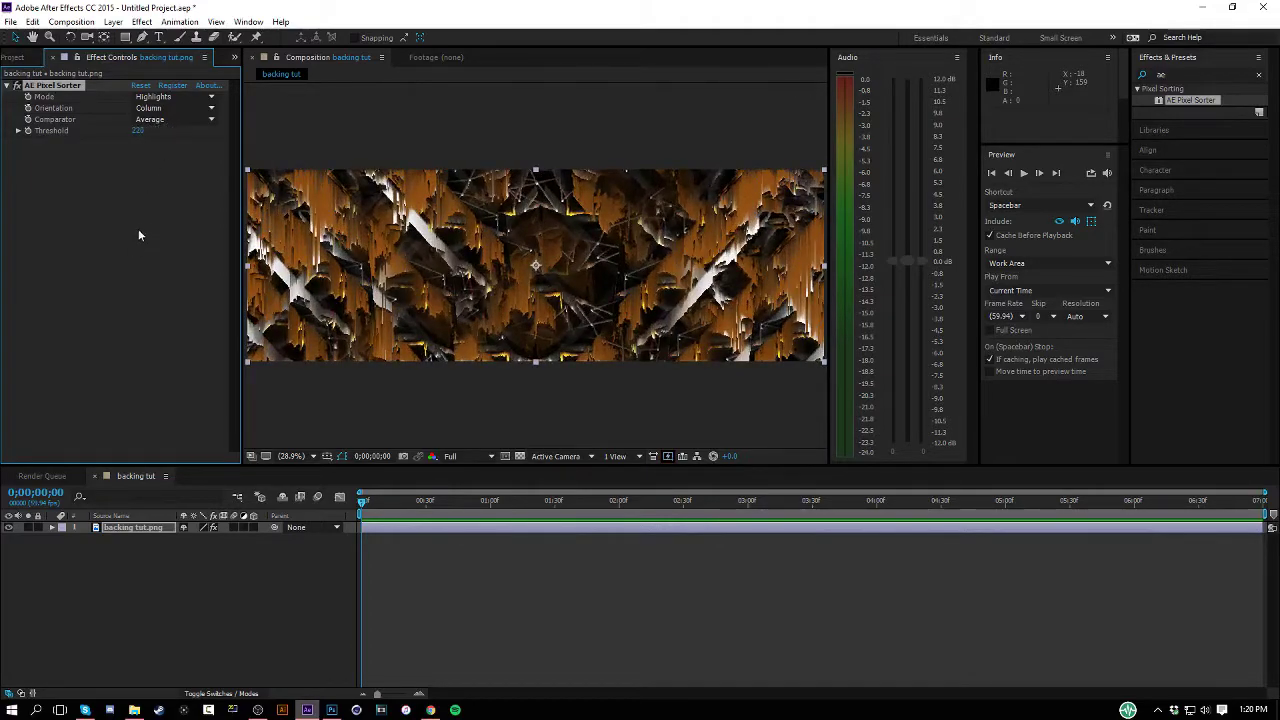
pyautogui.moveTo(1205, 104); pyautogui.dragTo(100, 305)
# - Set sorter 2 to XOR, Row, Threshold about 228; add sorter 3 at Threshold 213
pyautogui.click(157, 178)
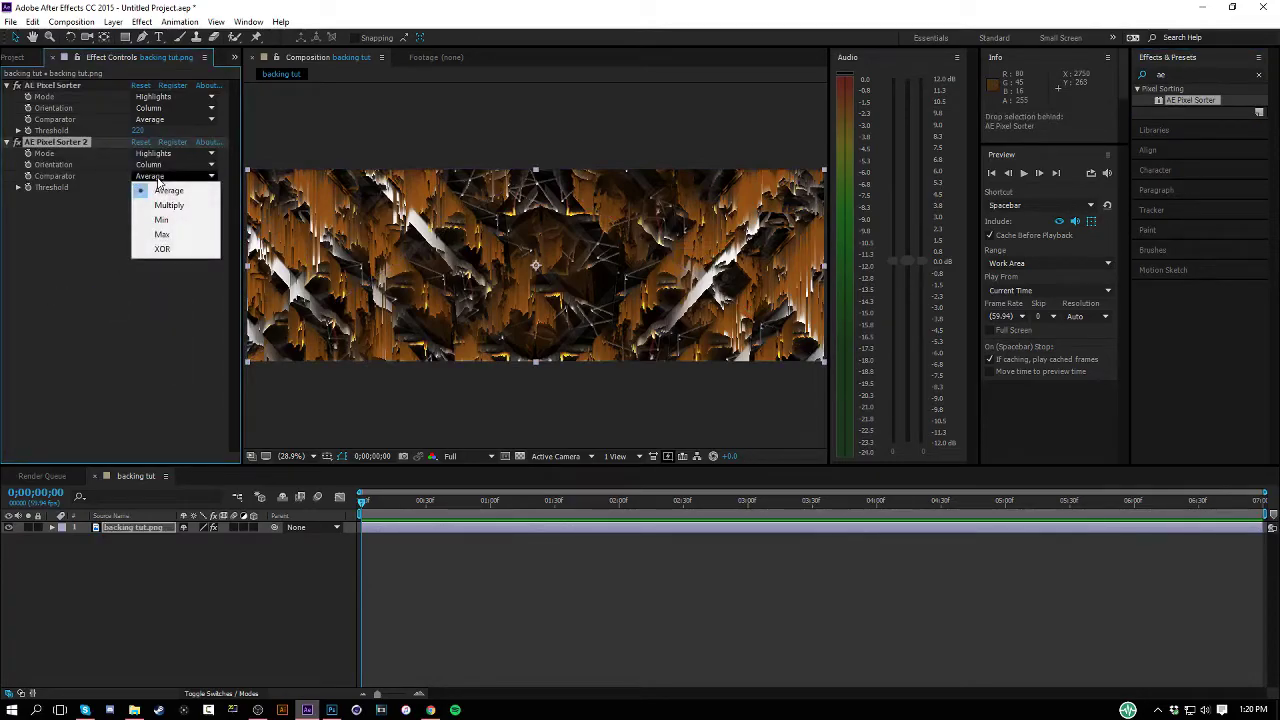
pyautogui.click(162, 249)
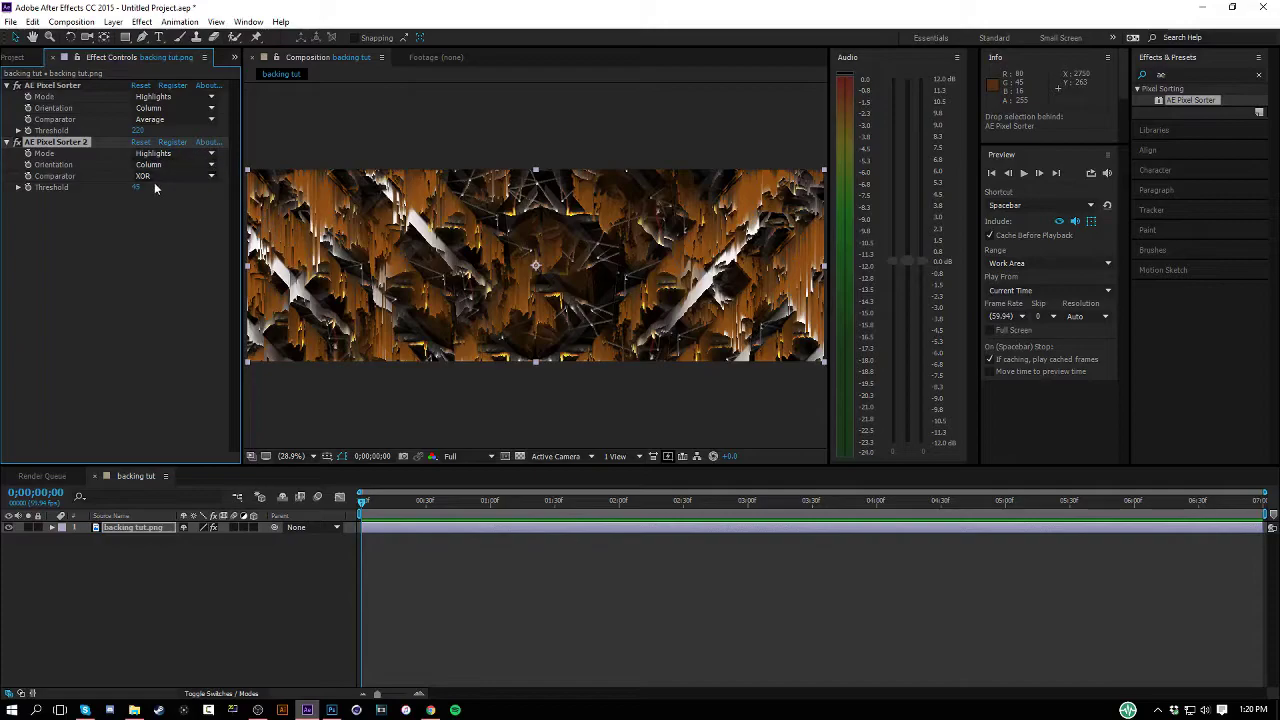
pyautogui.moveTo(133, 190); pyautogui.dragTo(145, 190)
pyautogui.click(172, 164)
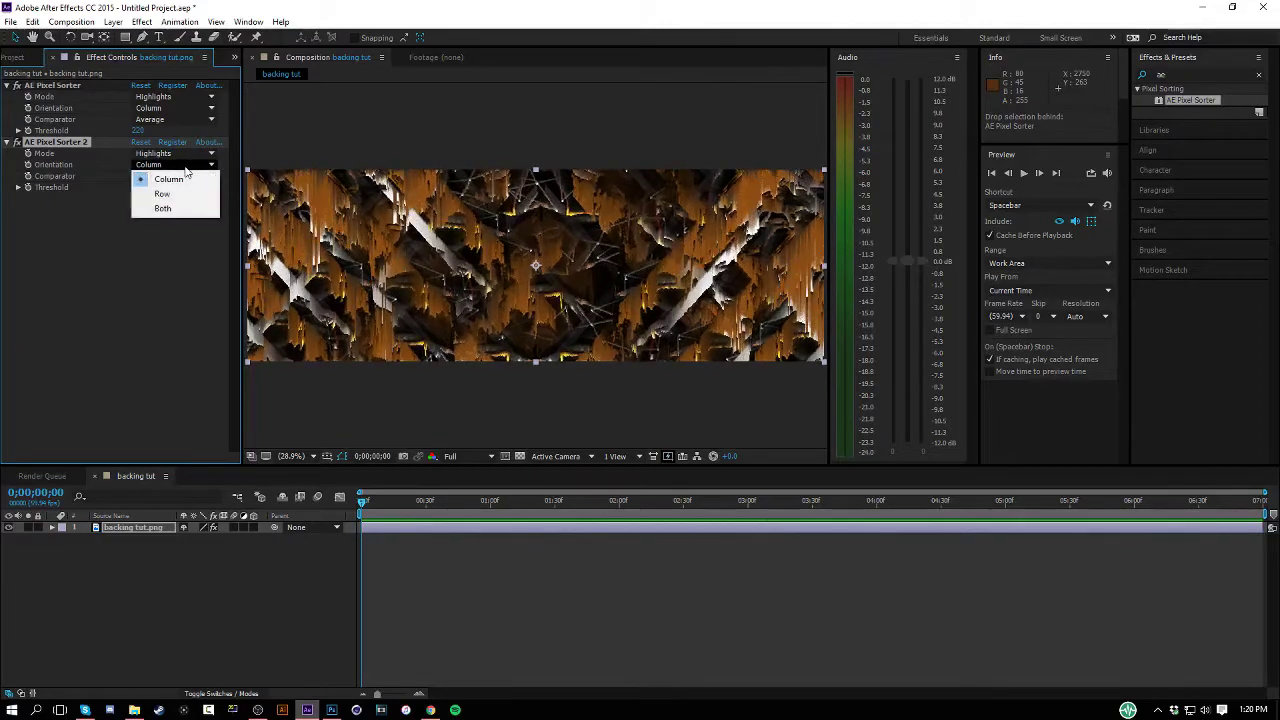
pyautogui.click(166, 194)
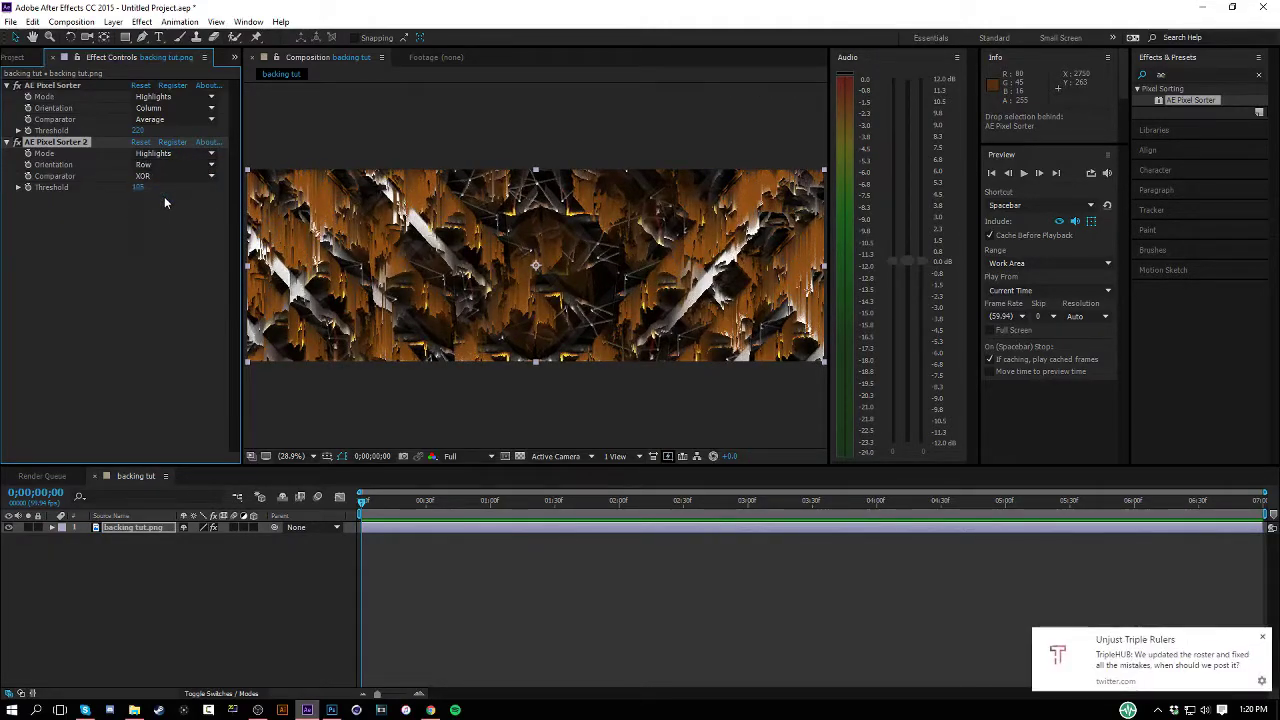
pyautogui.moveTo(145, 186)
pyautogui.mouseDown()
pyautogui.moveTo(197, 187)
pyautogui.moveTo(147, 187)
pyautogui.moveTo(164, 188)
pyautogui.mouseUp()
pyautogui.click(147, 267)
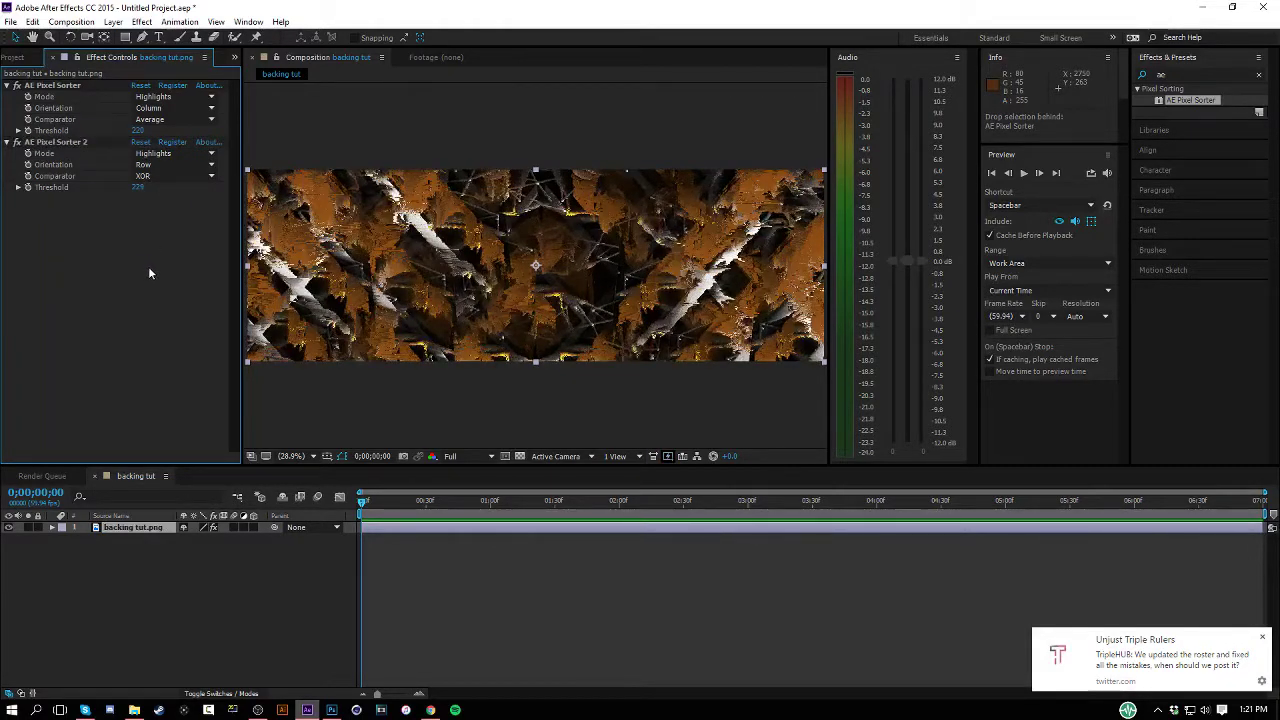
pyautogui.moveTo(1192, 100); pyautogui.dragTo(207, 303)
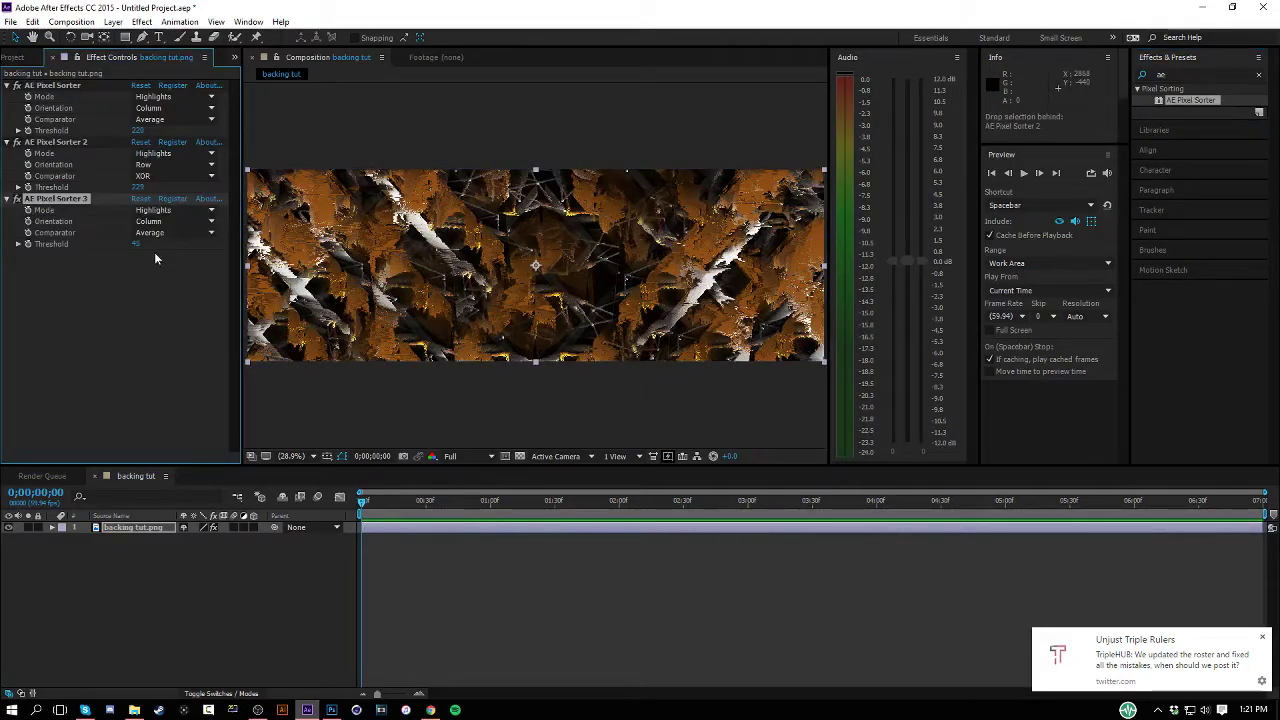
pyautogui.moveTo(136, 244); pyautogui.dragTo(236, 238)
# - Save the current frame as a Photoshop file, render it, and minimize After Effects
pyautogui.click(151, 337)
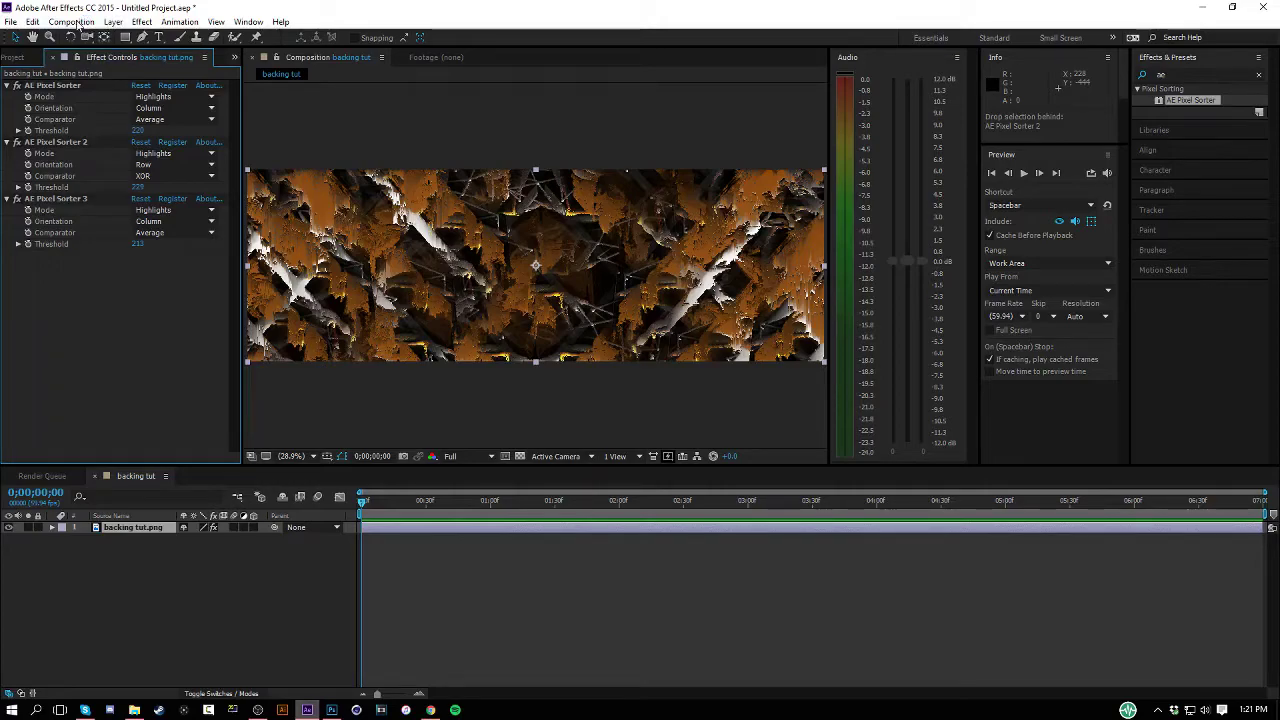
pyautogui.click(78, 24)
pyautogui.moveTo(122, 188)
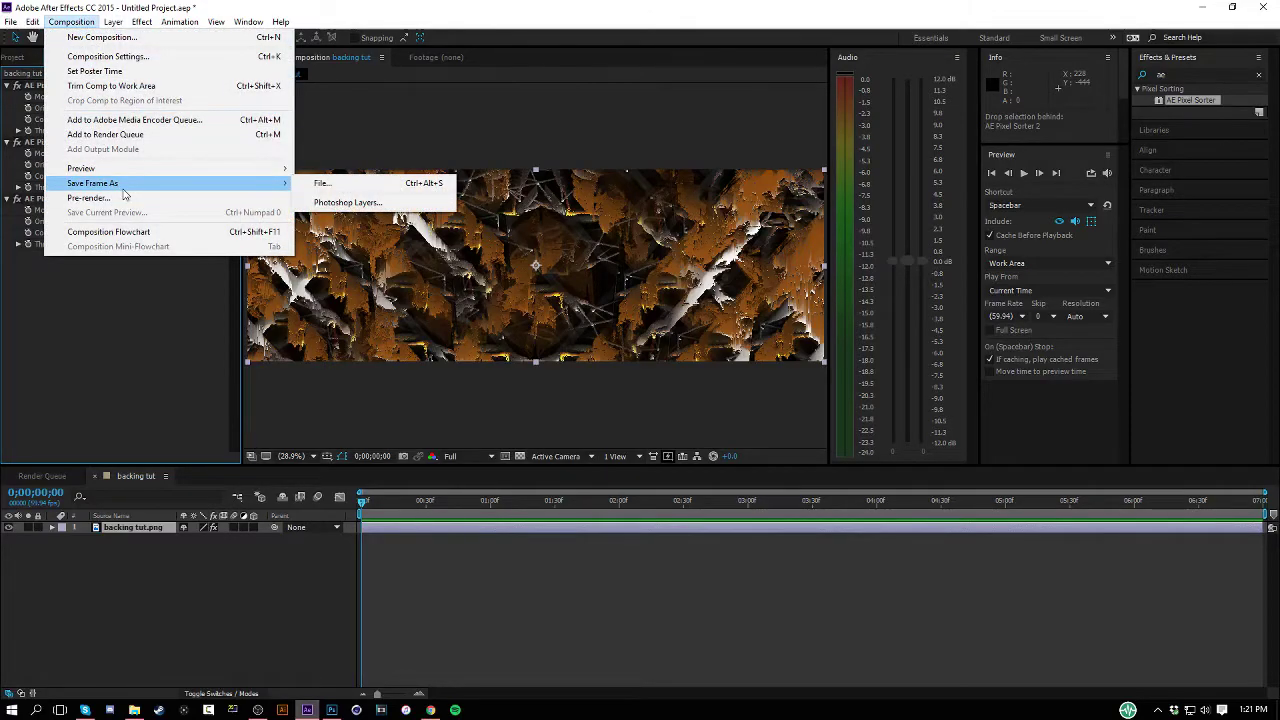
pyautogui.click(356, 185)
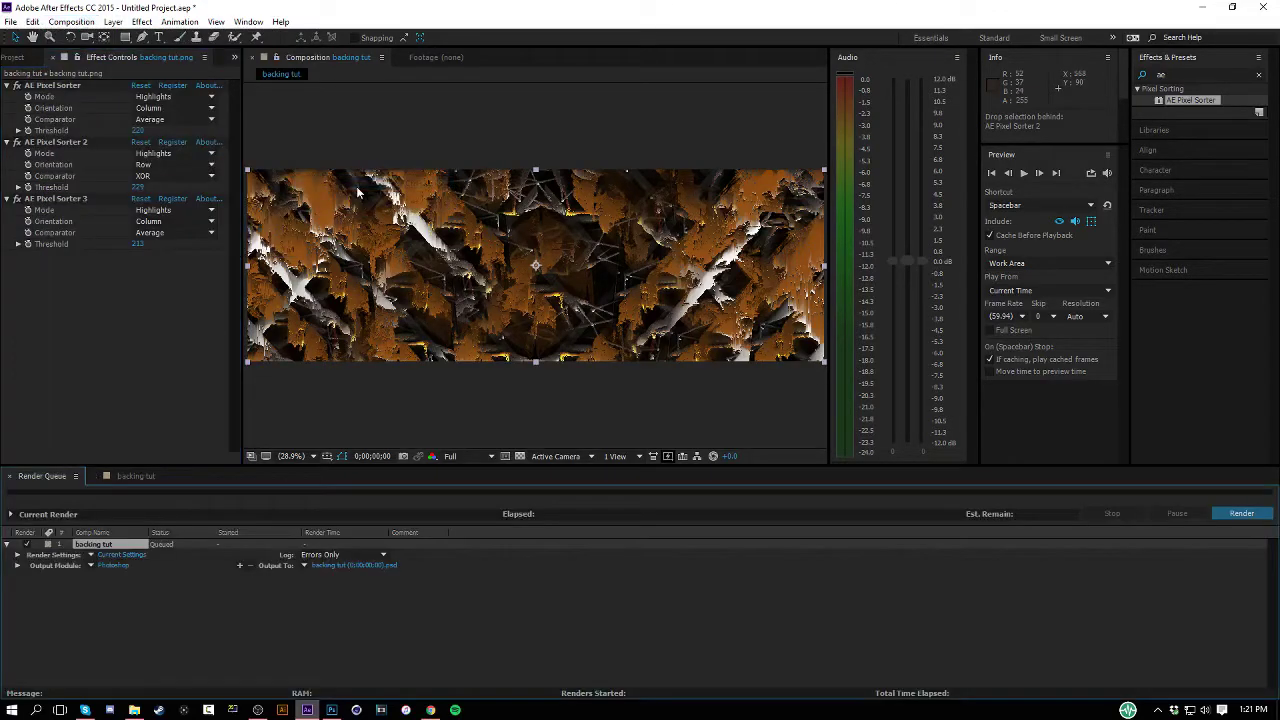
pyautogui.click(1246, 521)
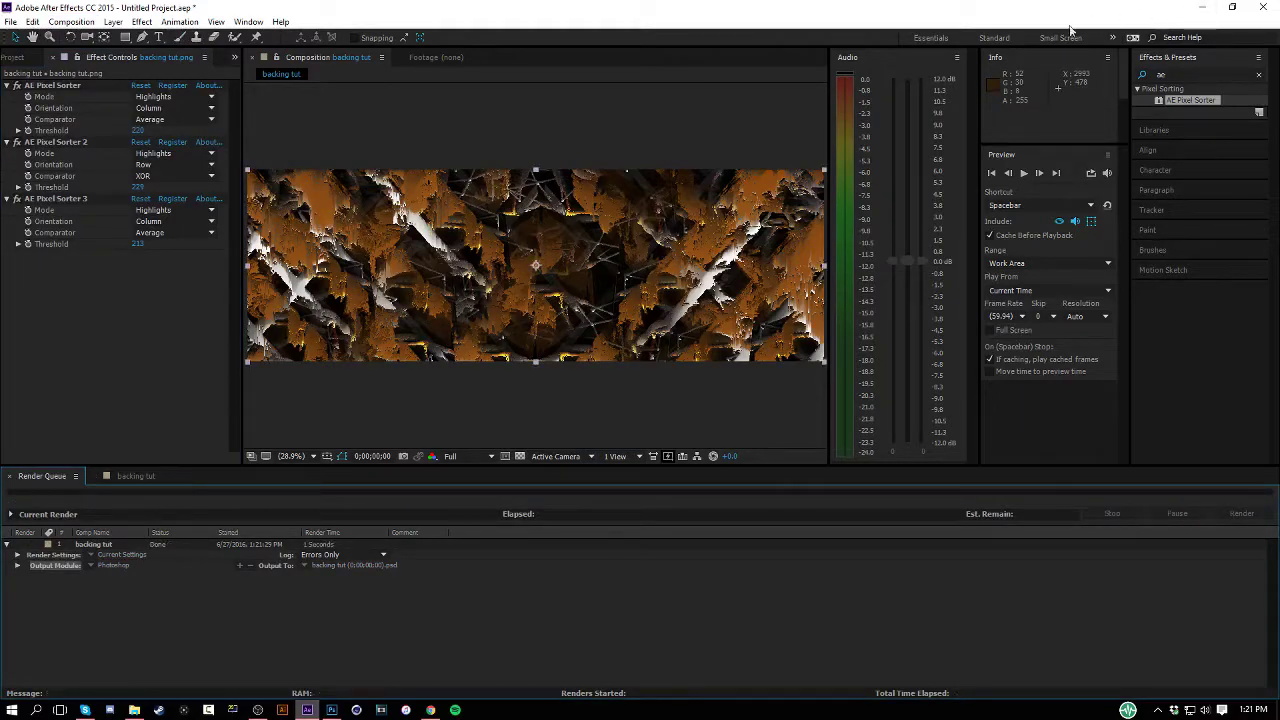
pyautogui.click(1201, 8)
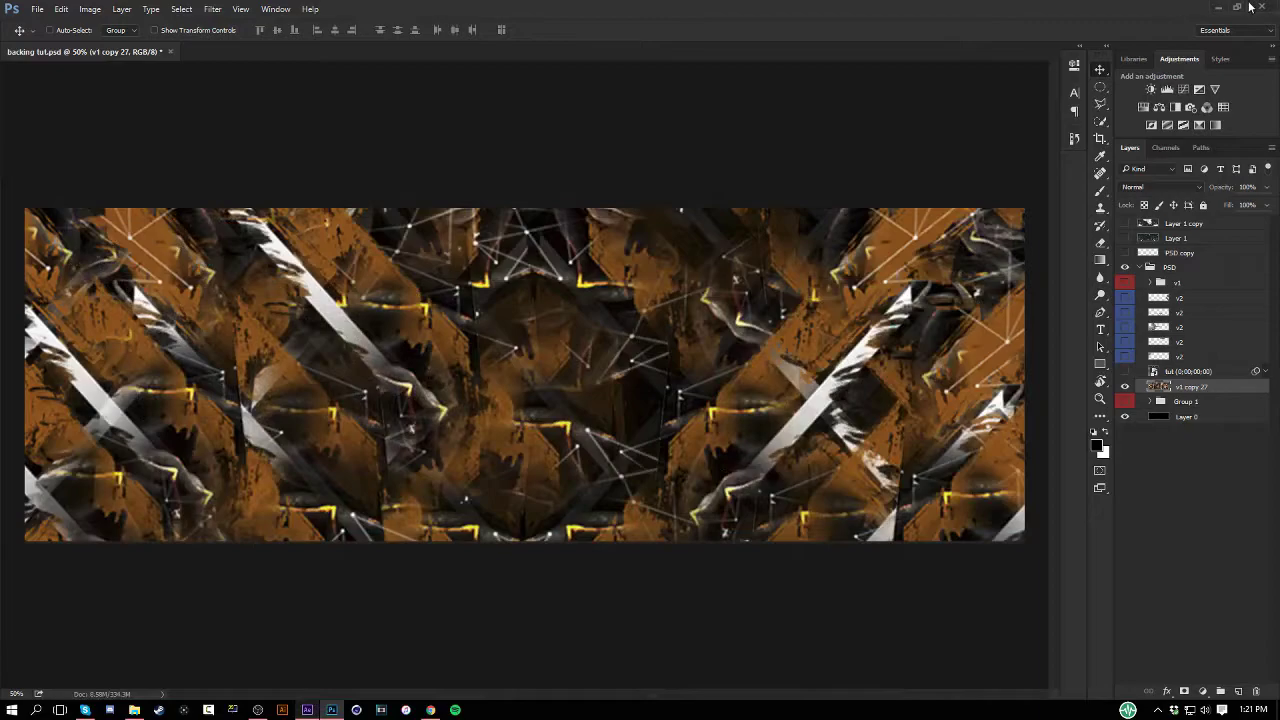
# - Open the rendered backing tut PSD and drag it into the banner document as Layer 2
pyautogui.click(1218, 7)
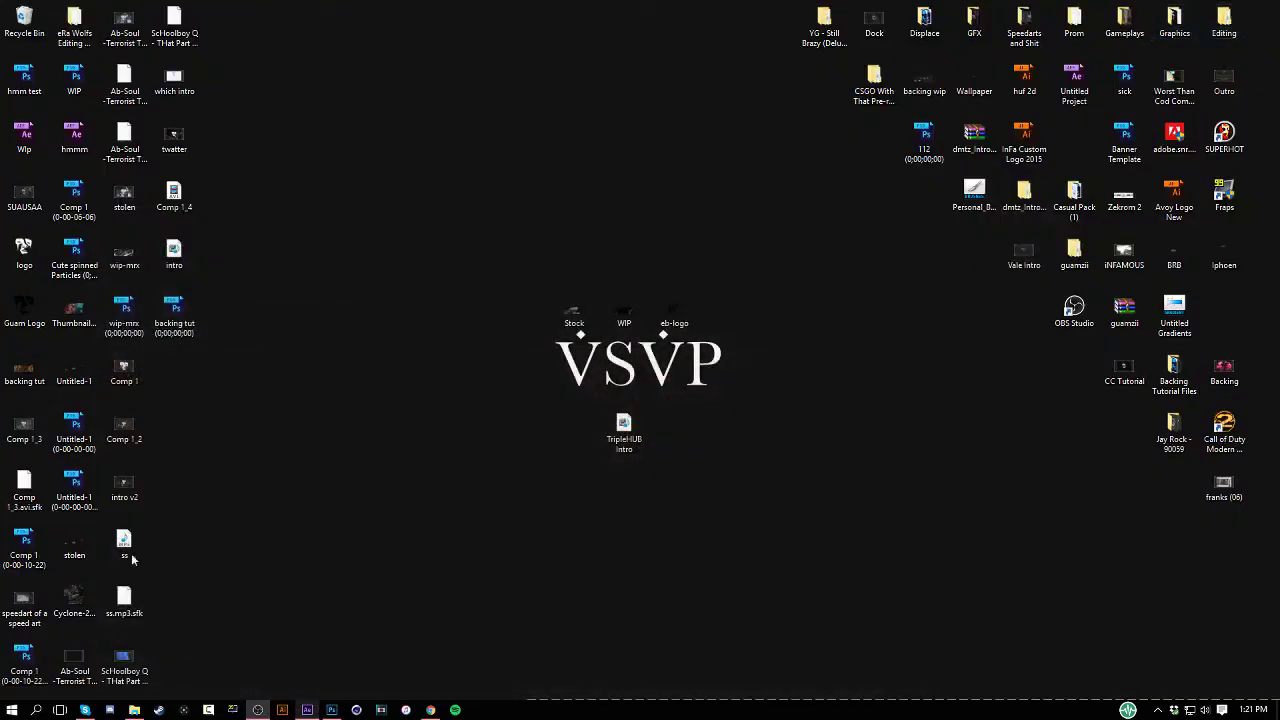
pyautogui.doubleClick(193, 322)
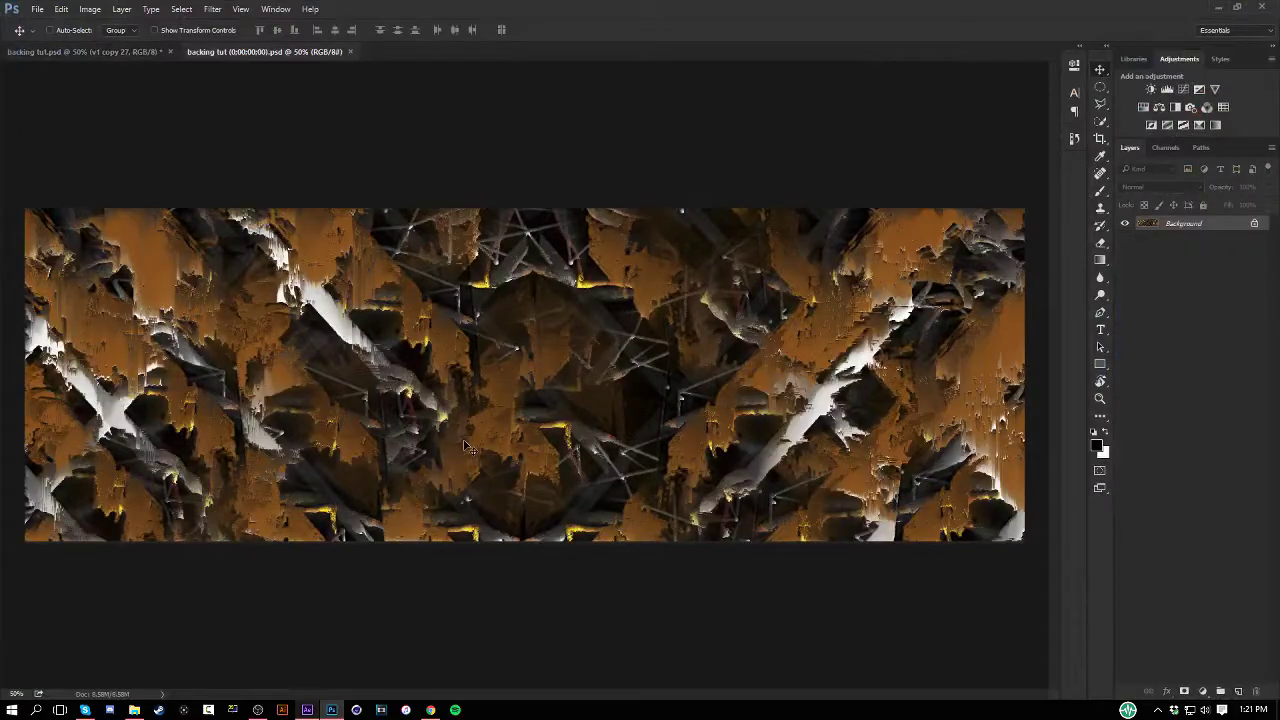
pyautogui.moveTo(465, 446); pyautogui.dragTo(451, 355)
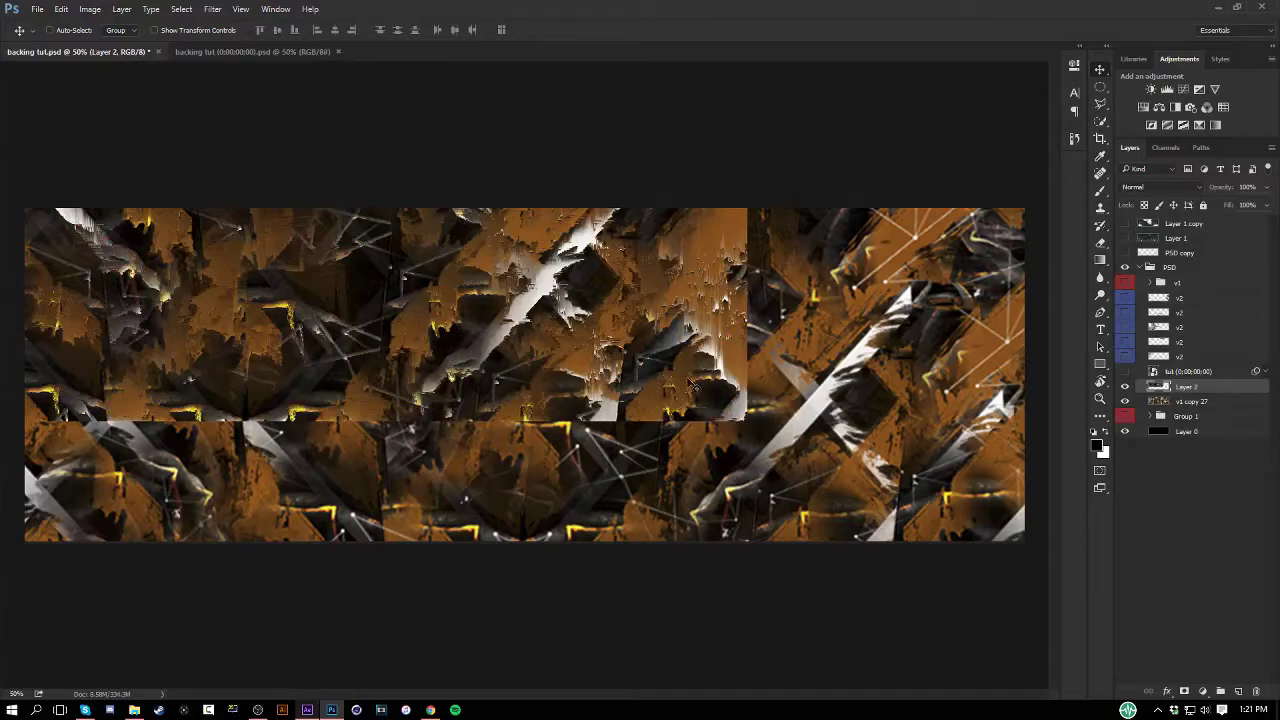
# - Move Layer 2 over the banner and align it to the canvas top and left edges
pyautogui.moveTo(694, 385); pyautogui.dragTo(769, 380)
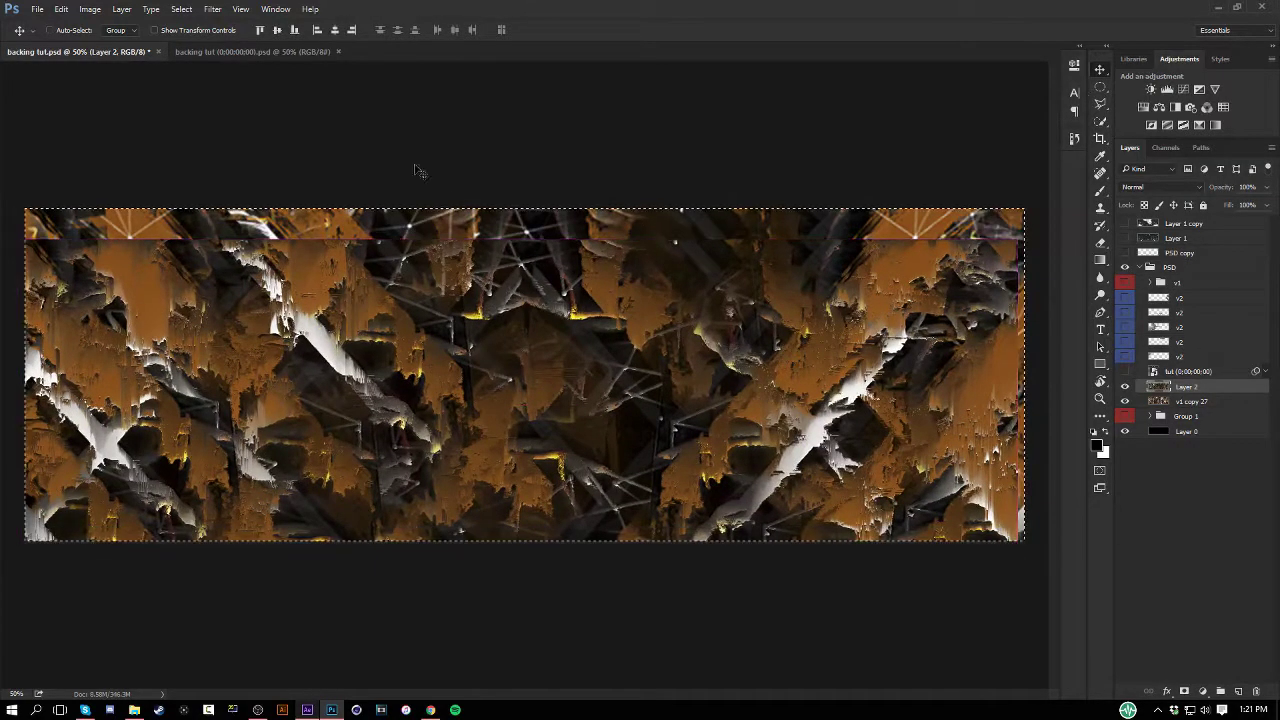
pyautogui.hotkey('ctrl', 'a')
pyautogui.click(277, 30)
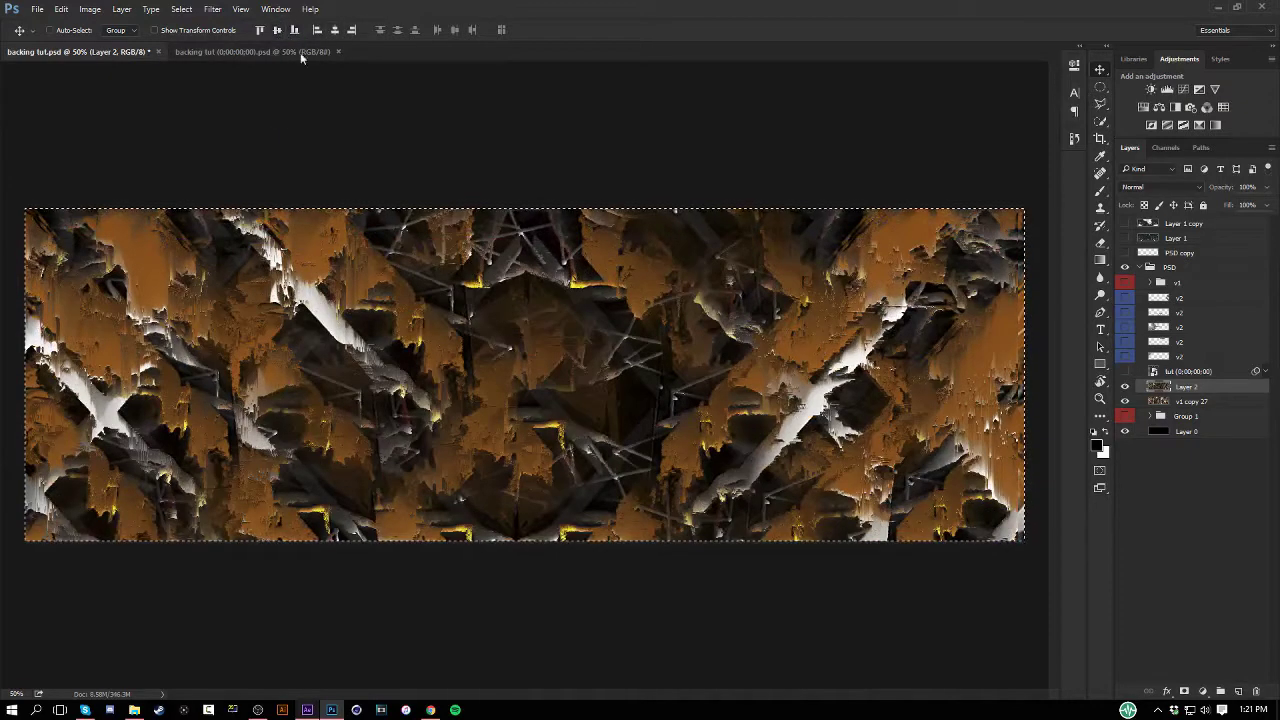
pyautogui.hotkey('ctrl', 'd')
# - Hide the orange v1 group to darken the image, then duplicate the PSD group
pyautogui.click(1183, 400)
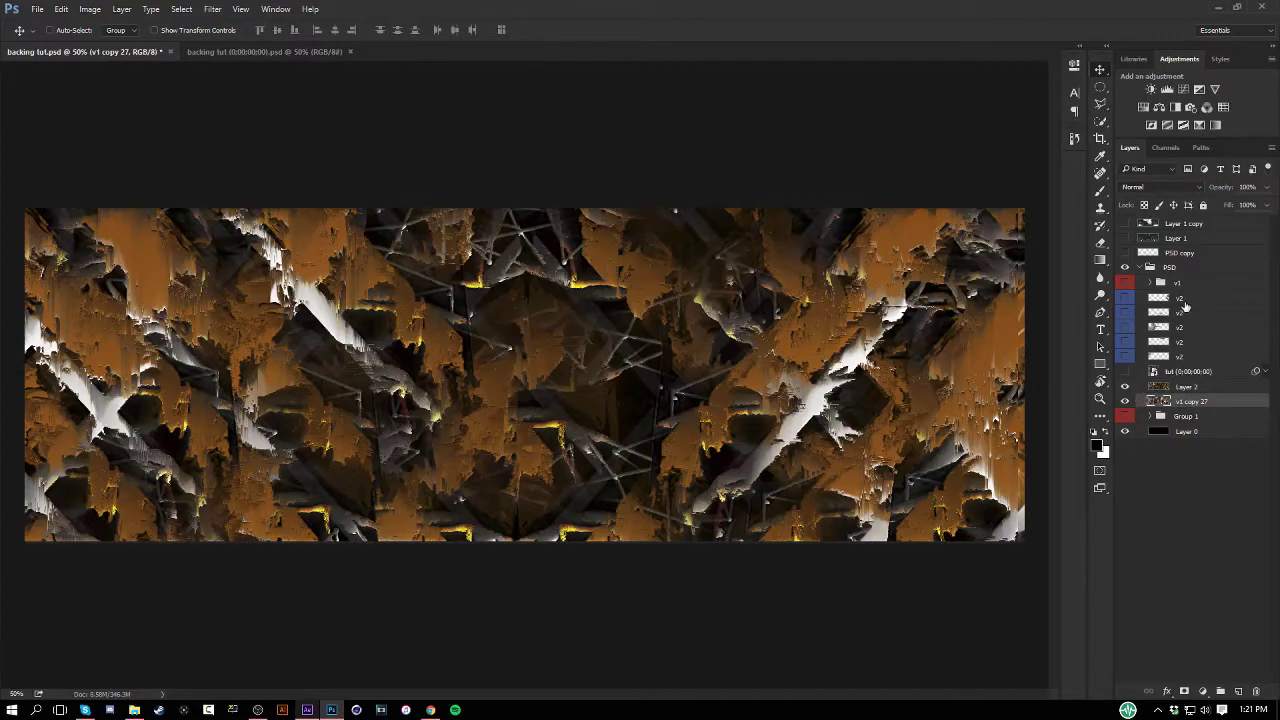
pyautogui.click(1127, 282)
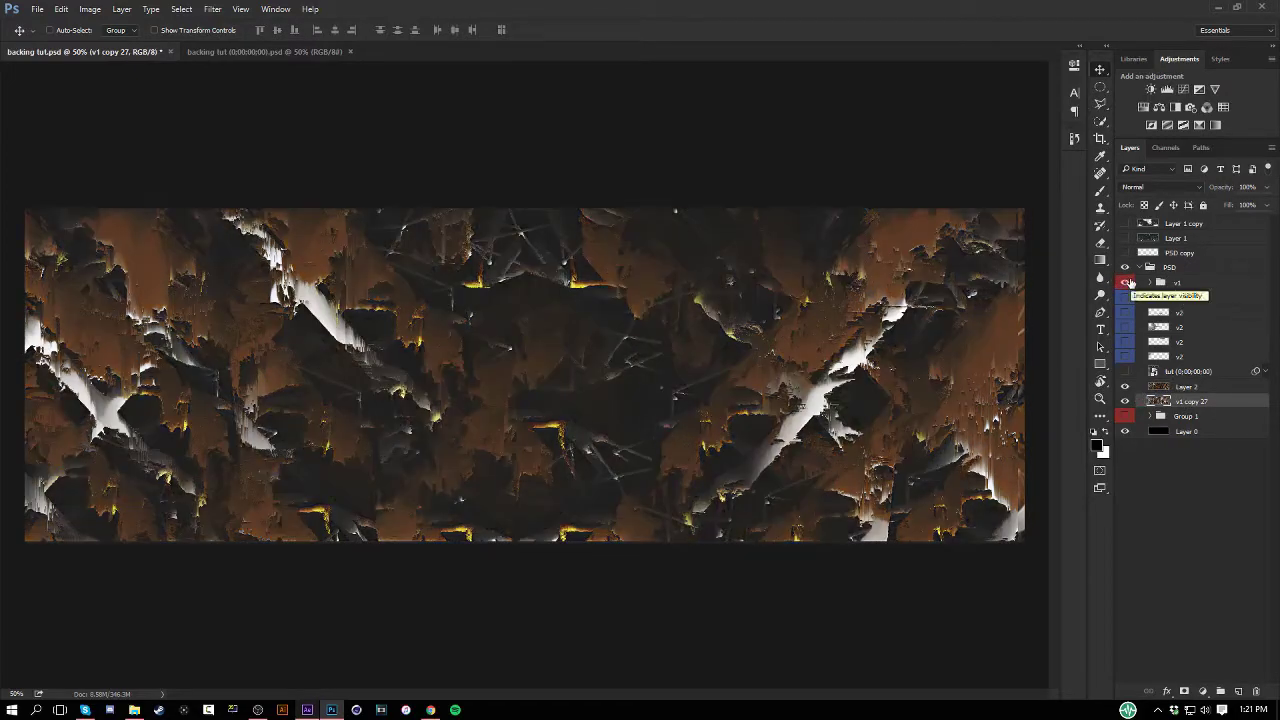
pyautogui.click(1151, 283)
pyautogui.click(1140, 268)
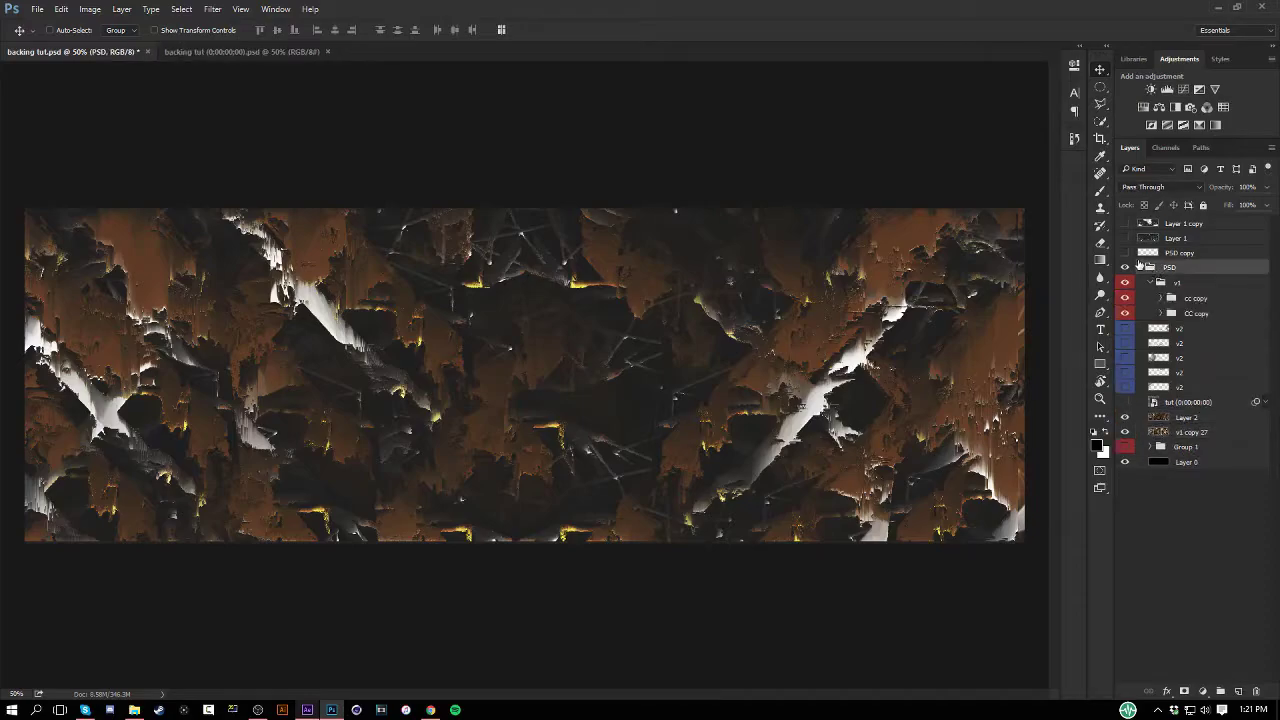
pyautogui.click(1141, 268)
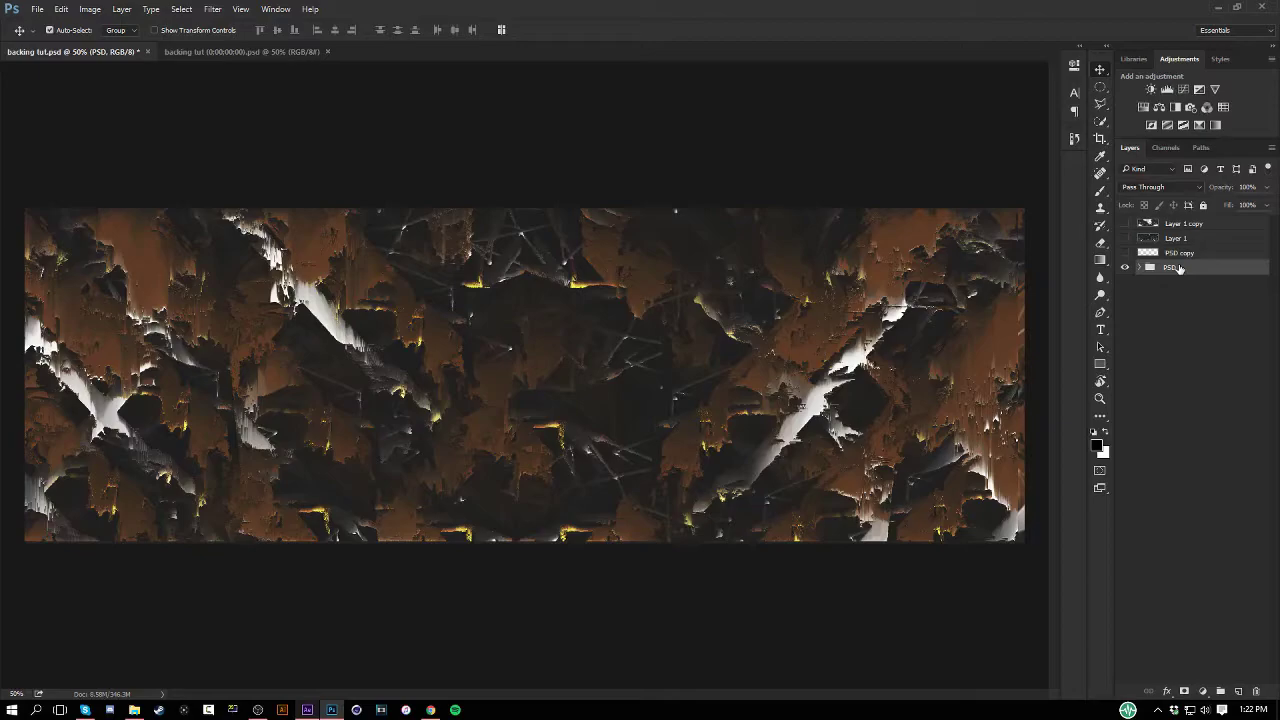
pyautogui.hotkey('ctrl', 'j')
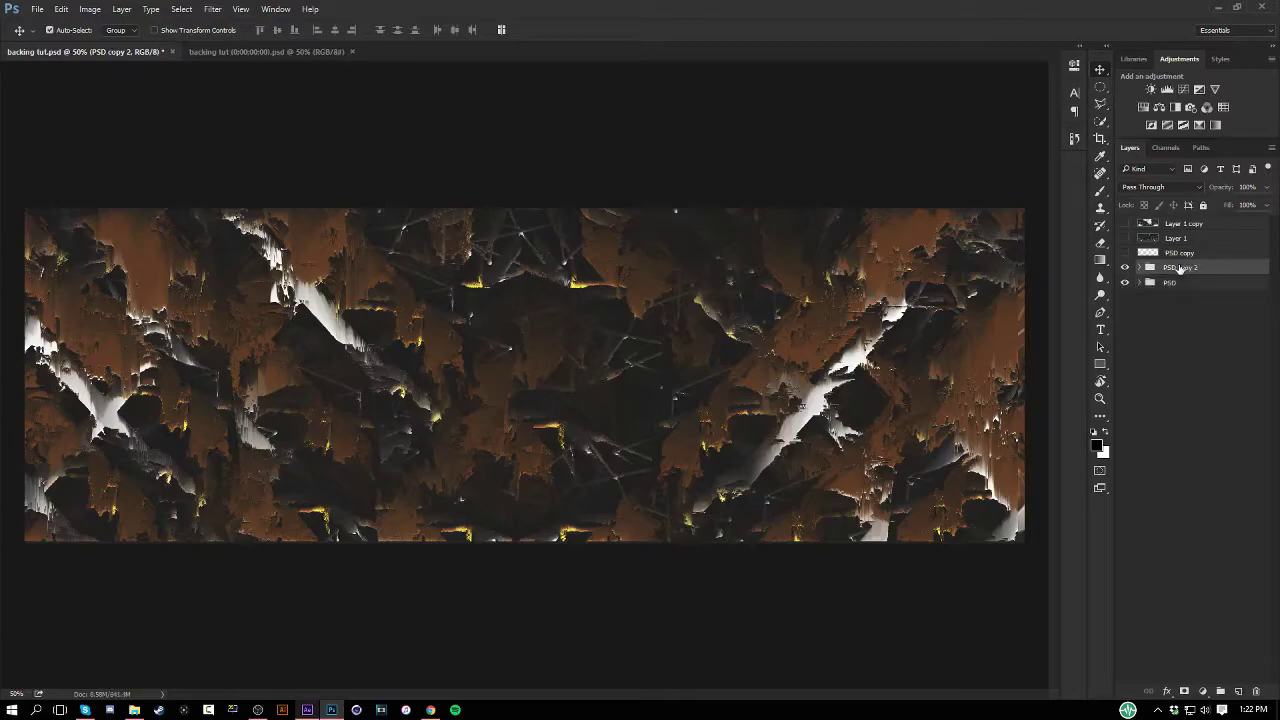
# - Merge the PSD copy 2 group and cut the whole image onto a new Layer 3
pyautogui.hotkey('ctrl', 'e')
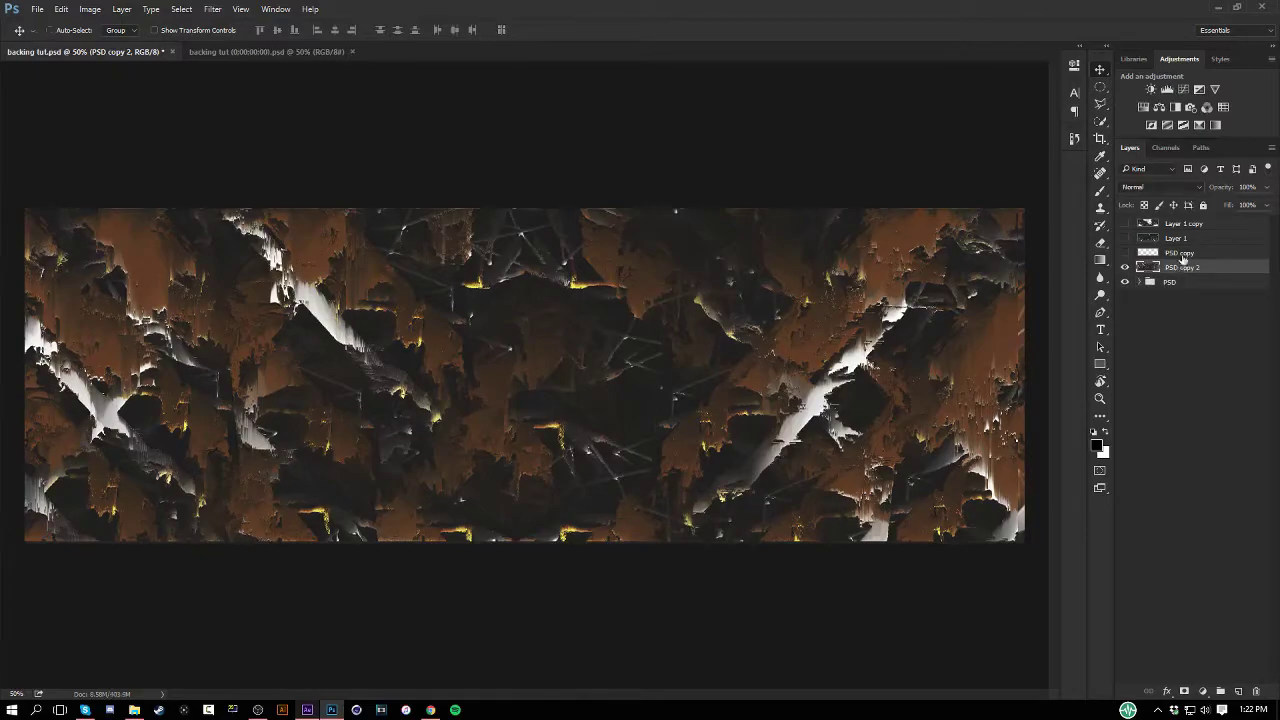
pyautogui.hotkey('ctrl', 'a')
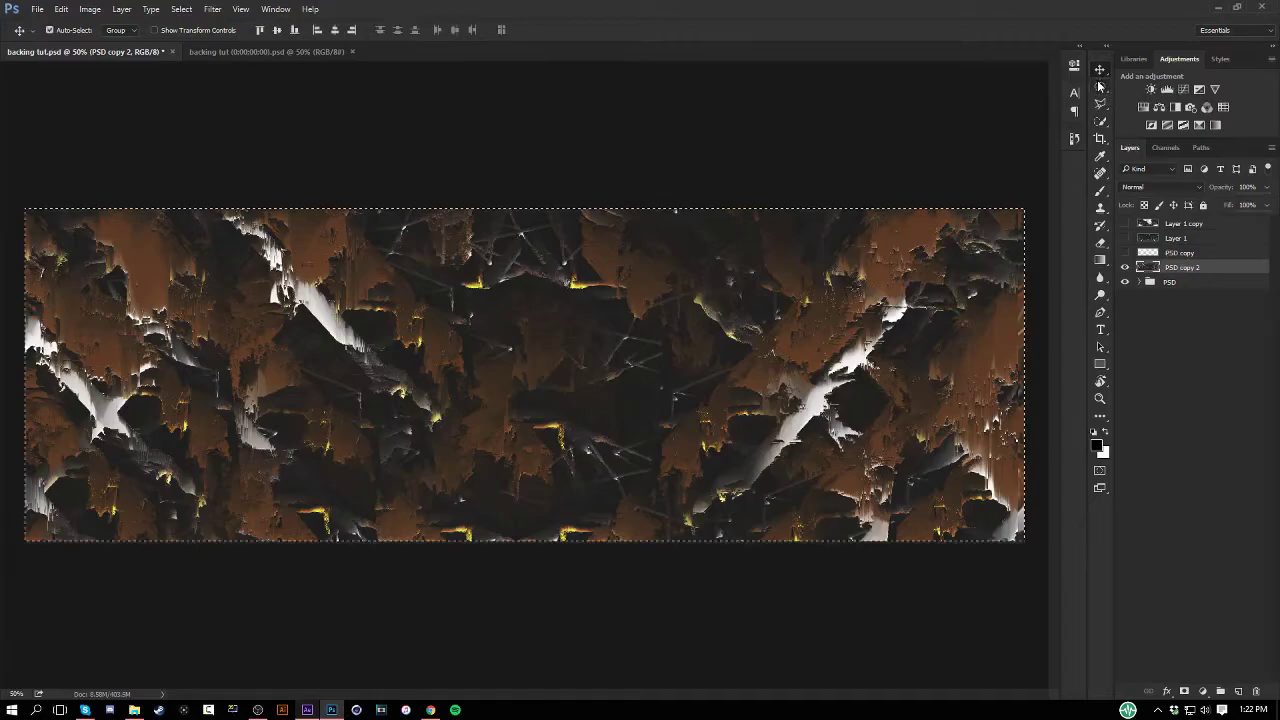
pyautogui.click(1100, 86)
pyautogui.rightClick(913, 362)
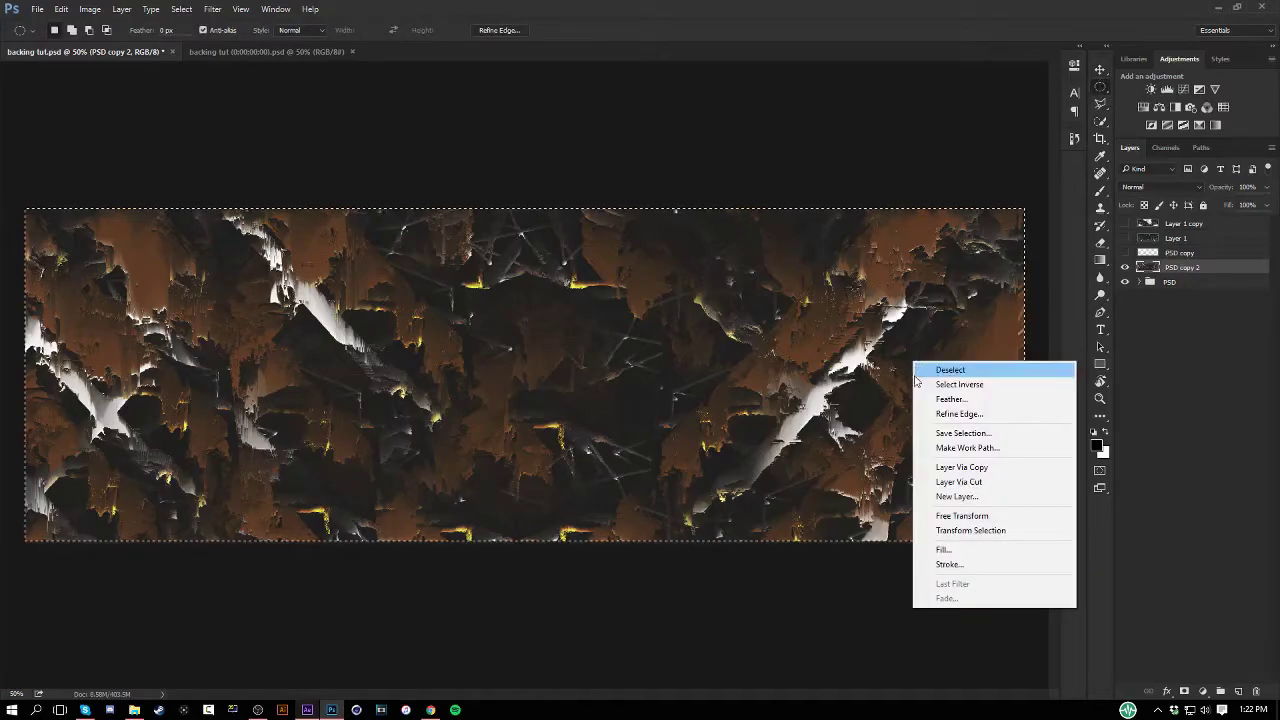
pyautogui.click(958, 482)
pyautogui.click(1100, 69)
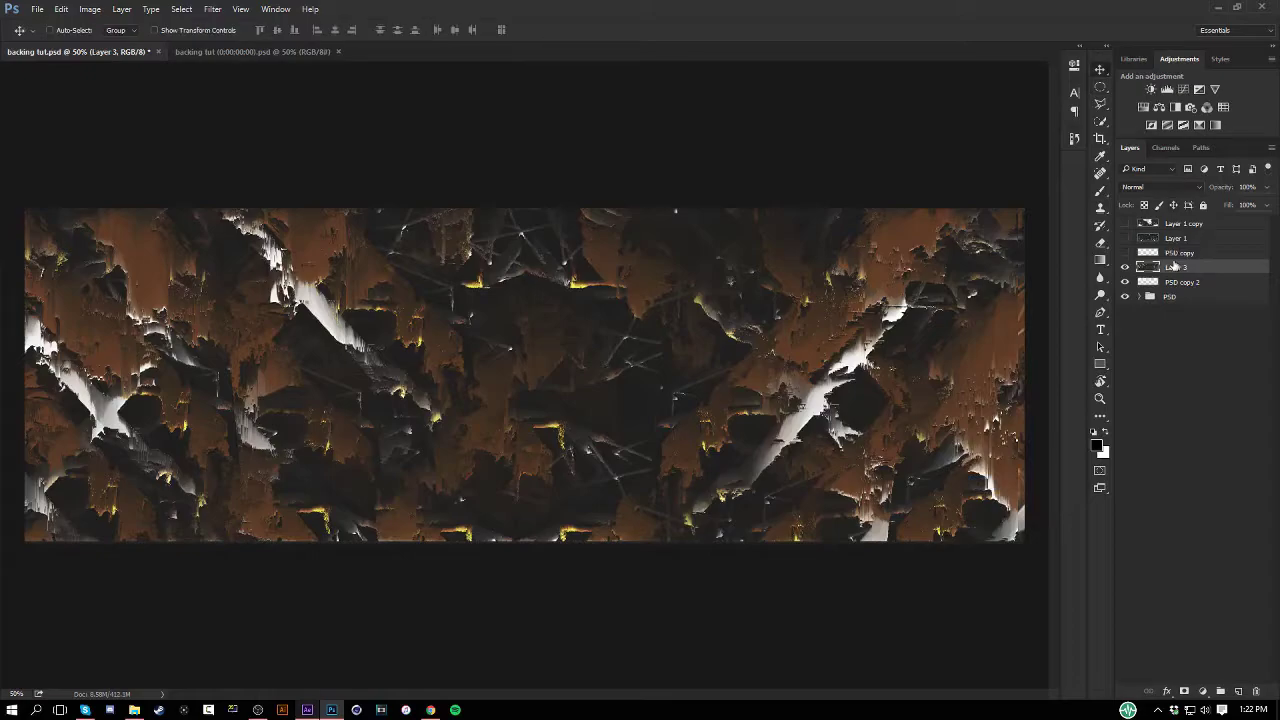
# - Open Layer 3 in the Magic Bullet PhotoLooks filter
pyautogui.click(224, 9)
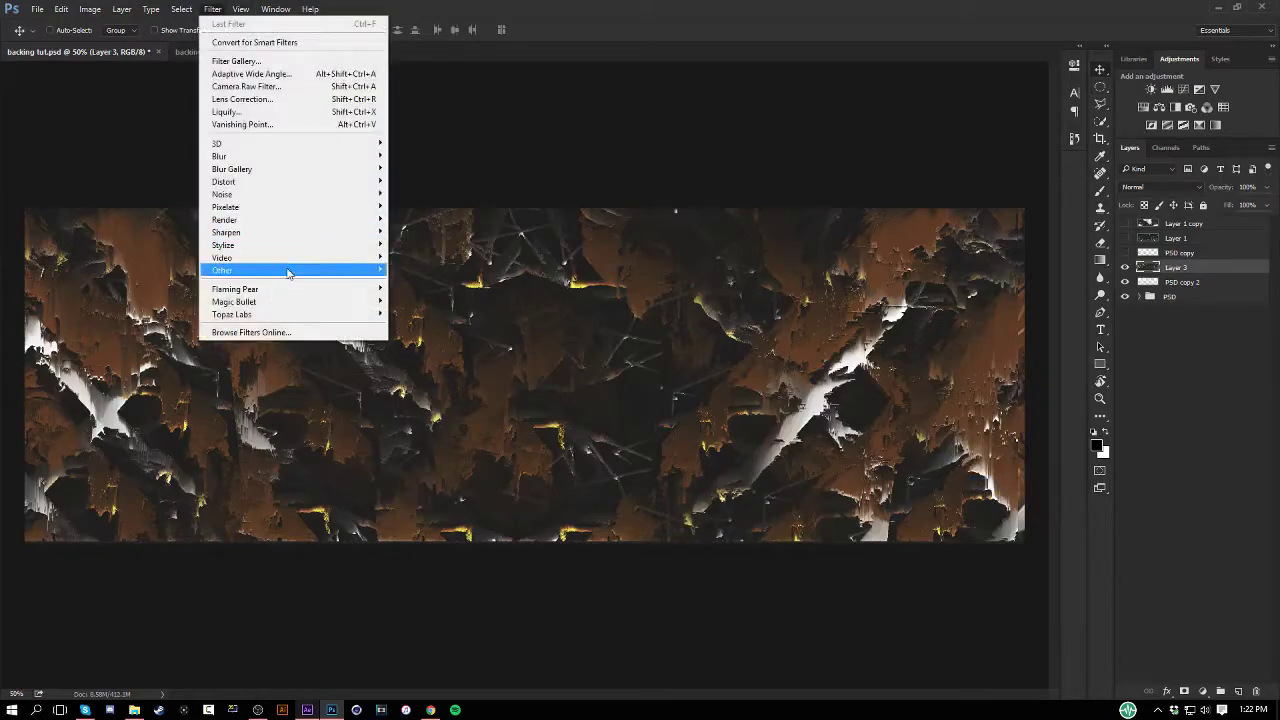
pyautogui.moveTo(354, 305)
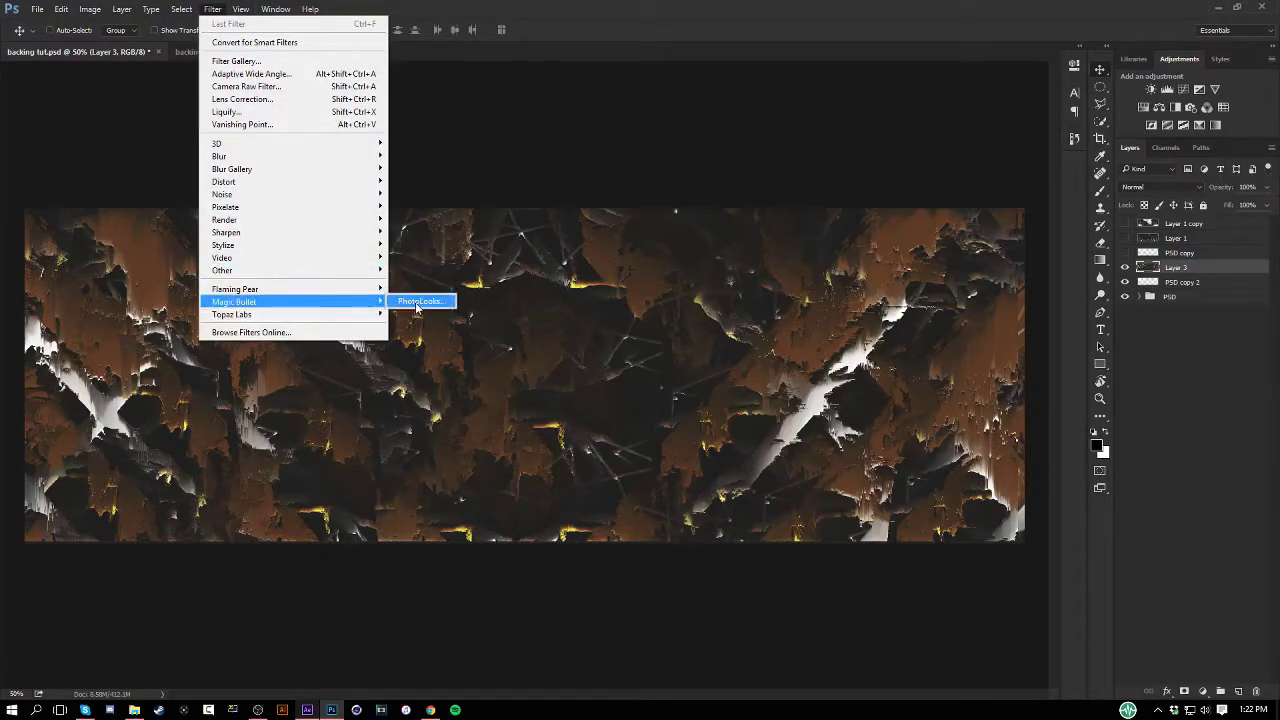
pyautogui.click(414, 301)
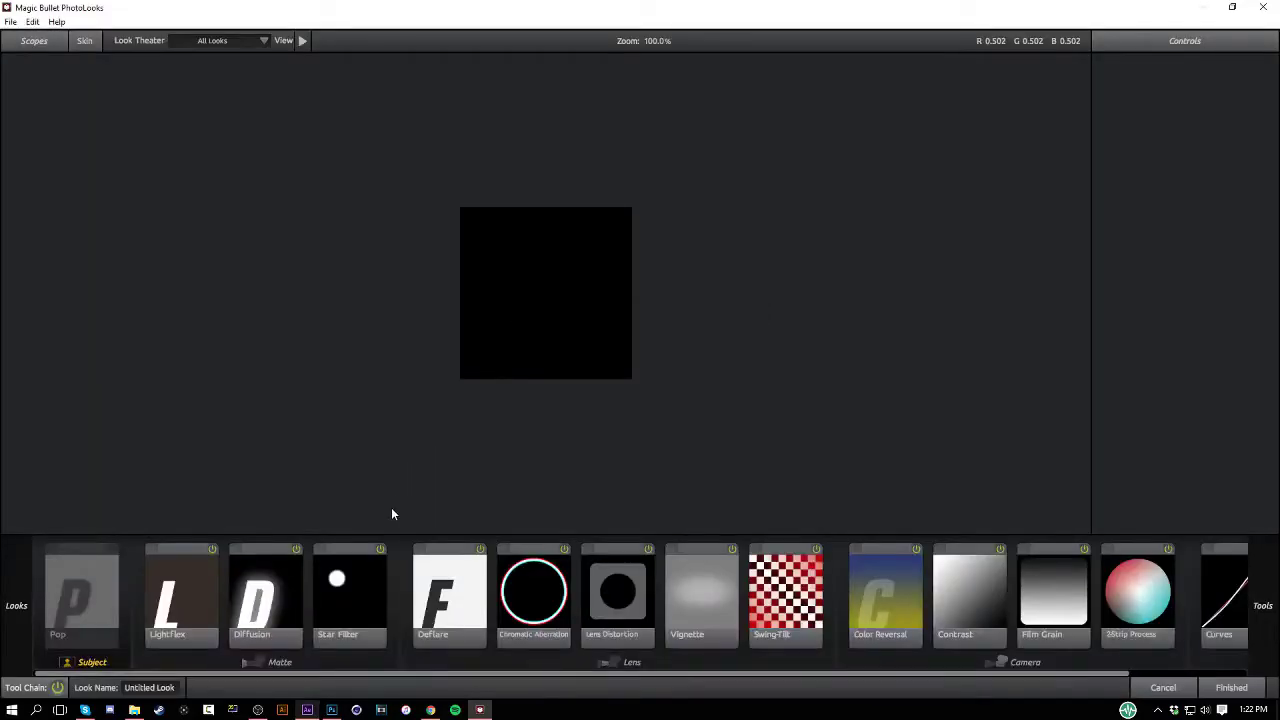
# - Set the Diffusion tool to Size 30% and Grade 3.00
pyautogui.click(512, 593)
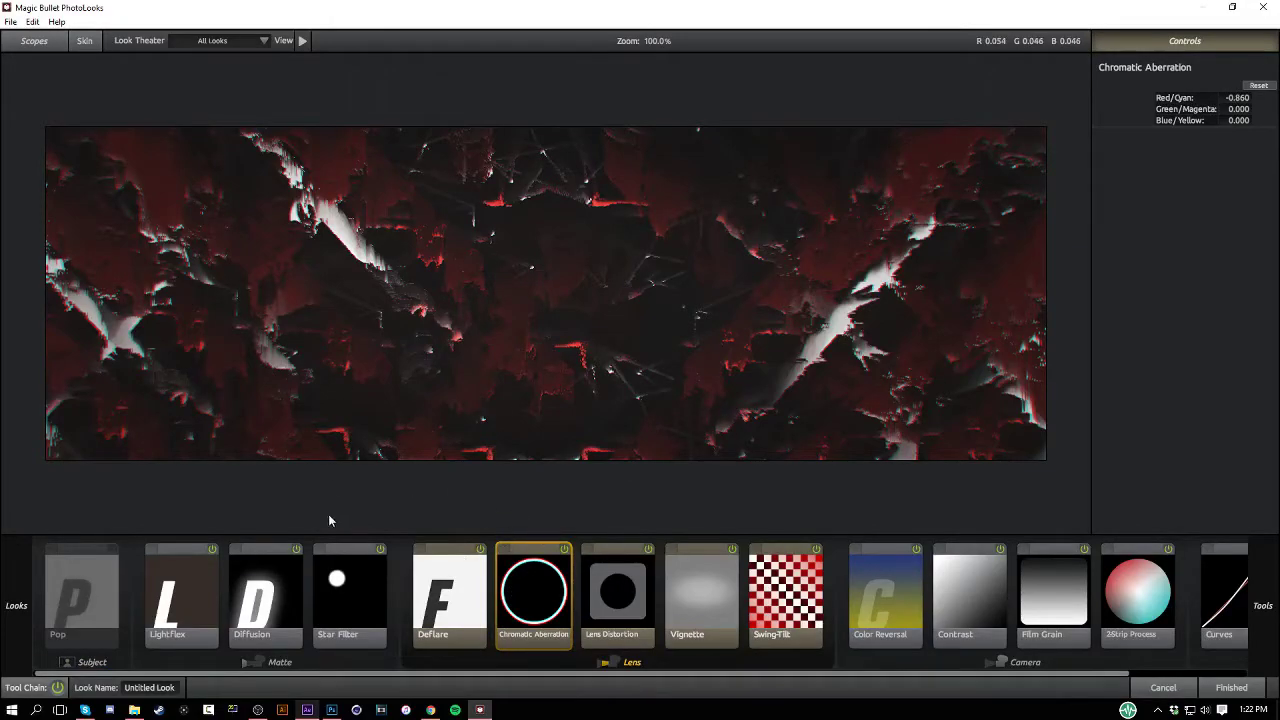
pyautogui.click(293, 555)
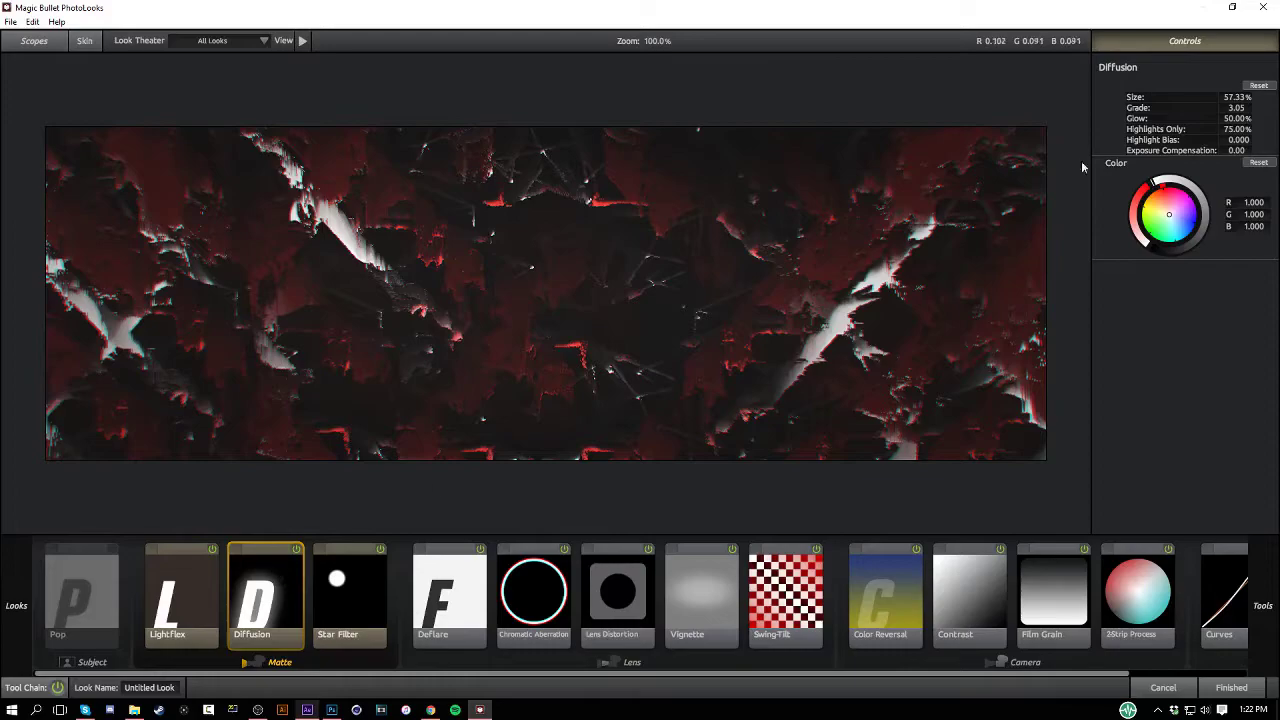
pyautogui.click(1237, 97)
pyautogui.write('30')
pyautogui.press('Return')
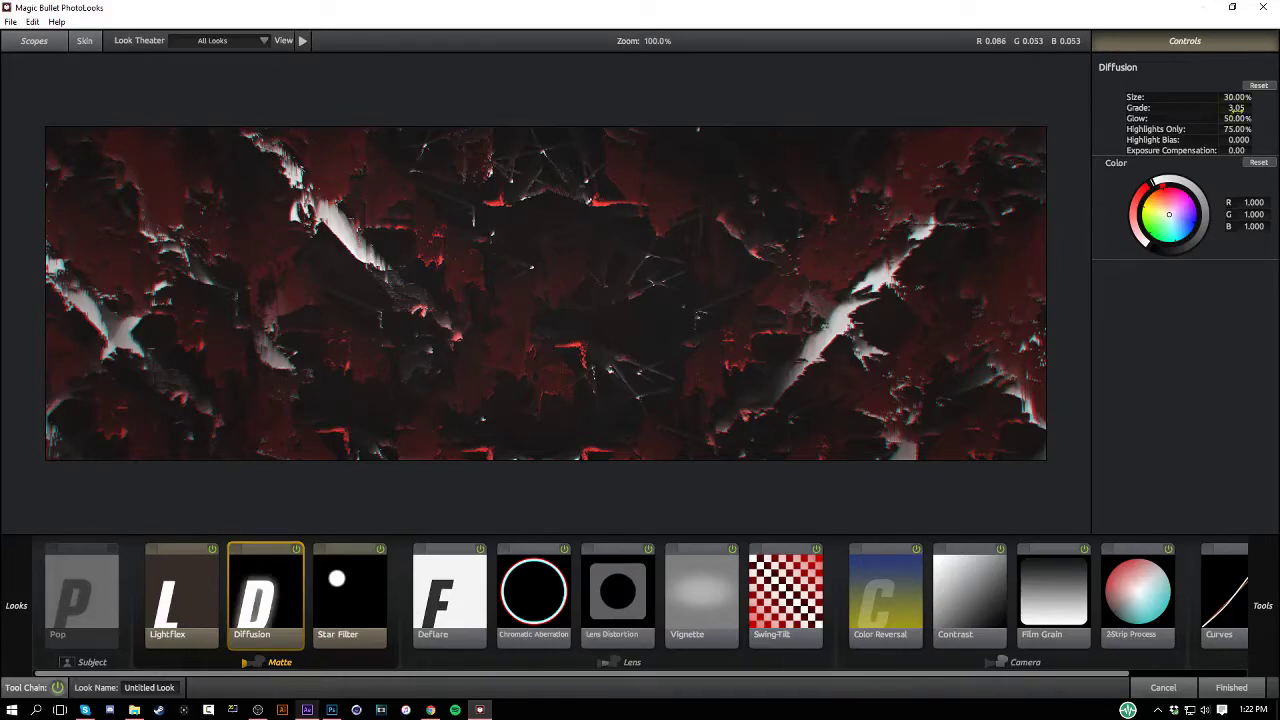
pyautogui.click(1237, 108)
pyautogui.write('3')
pyautogui.press('Return')
# - Switch off Swing-Tilt and set 2-Strip Process Green Sensitivity to 0% after testing 100%
pyautogui.click(817, 549)
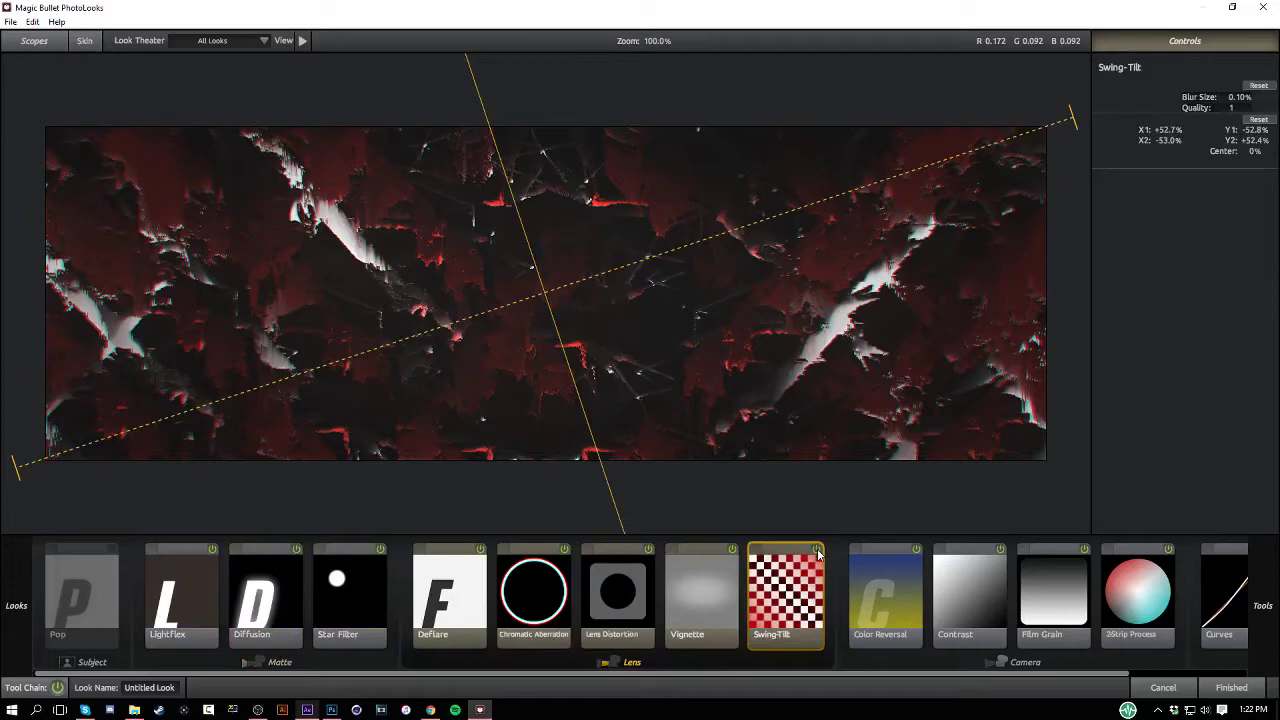
pyautogui.click(817, 550)
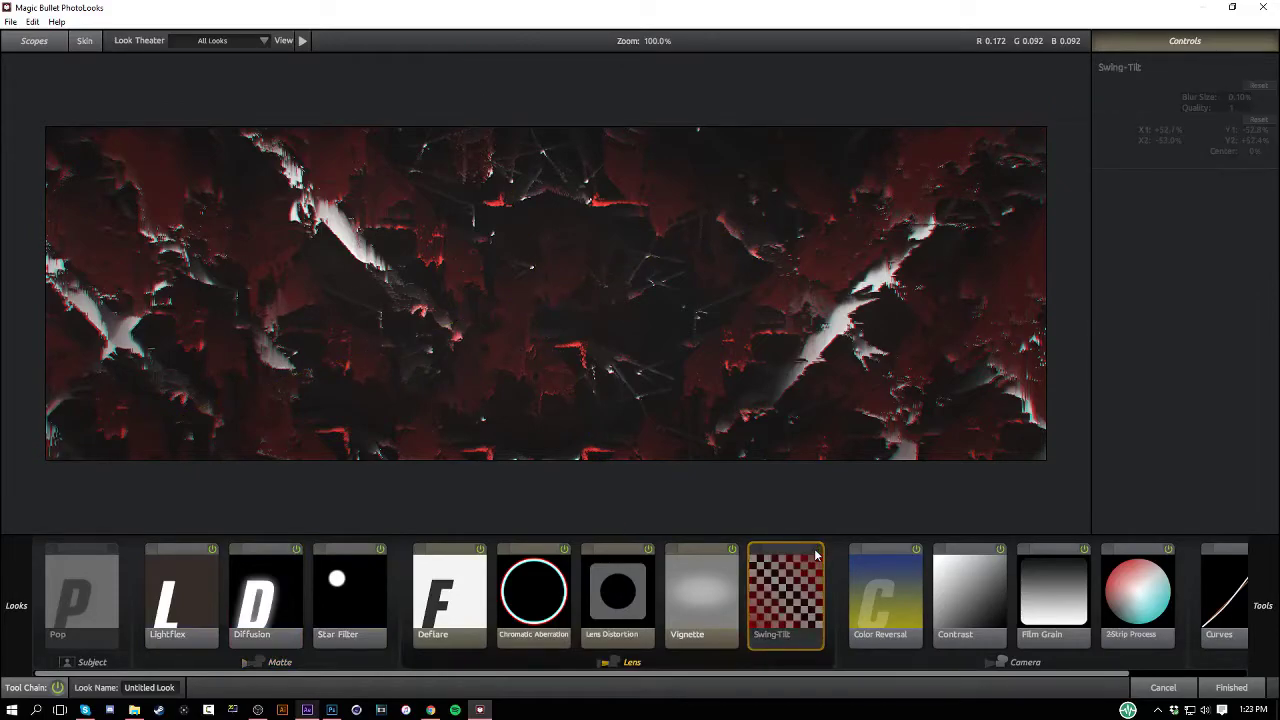
pyautogui.click(558, 572)
pyautogui.click(1150, 578)
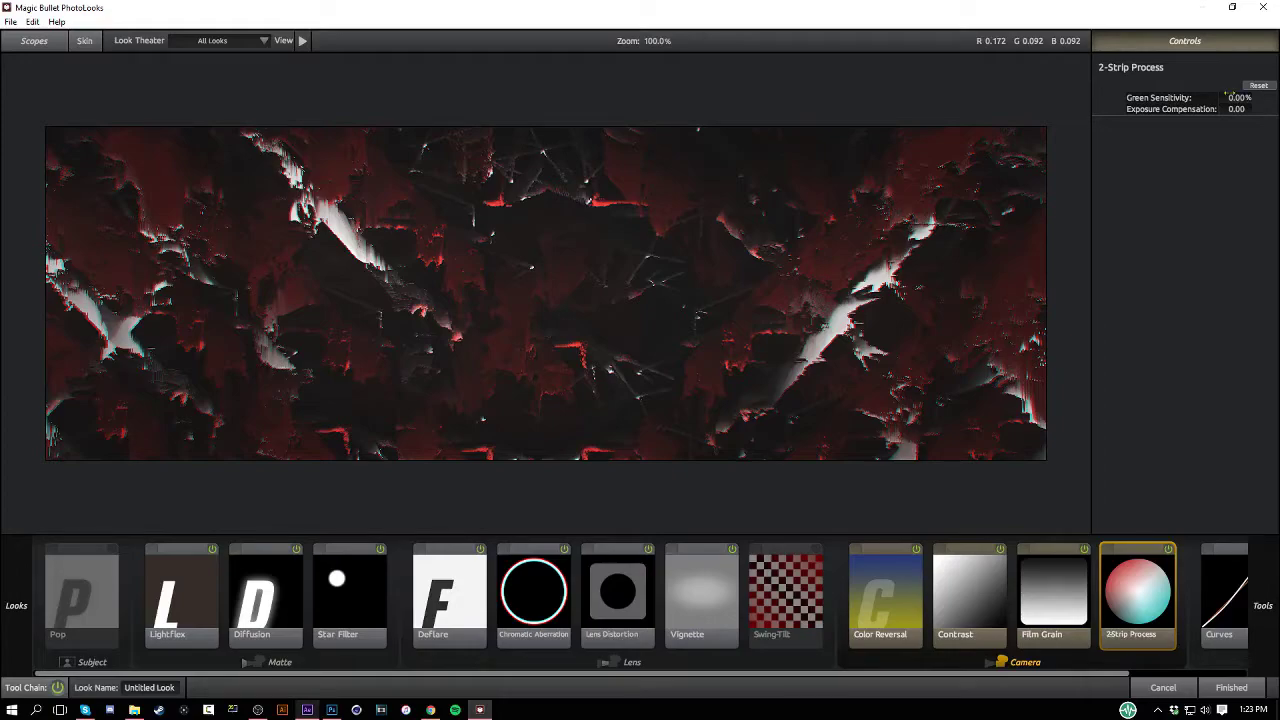
pyautogui.moveTo(1226, 94); pyautogui.dragTo(1240, 95)
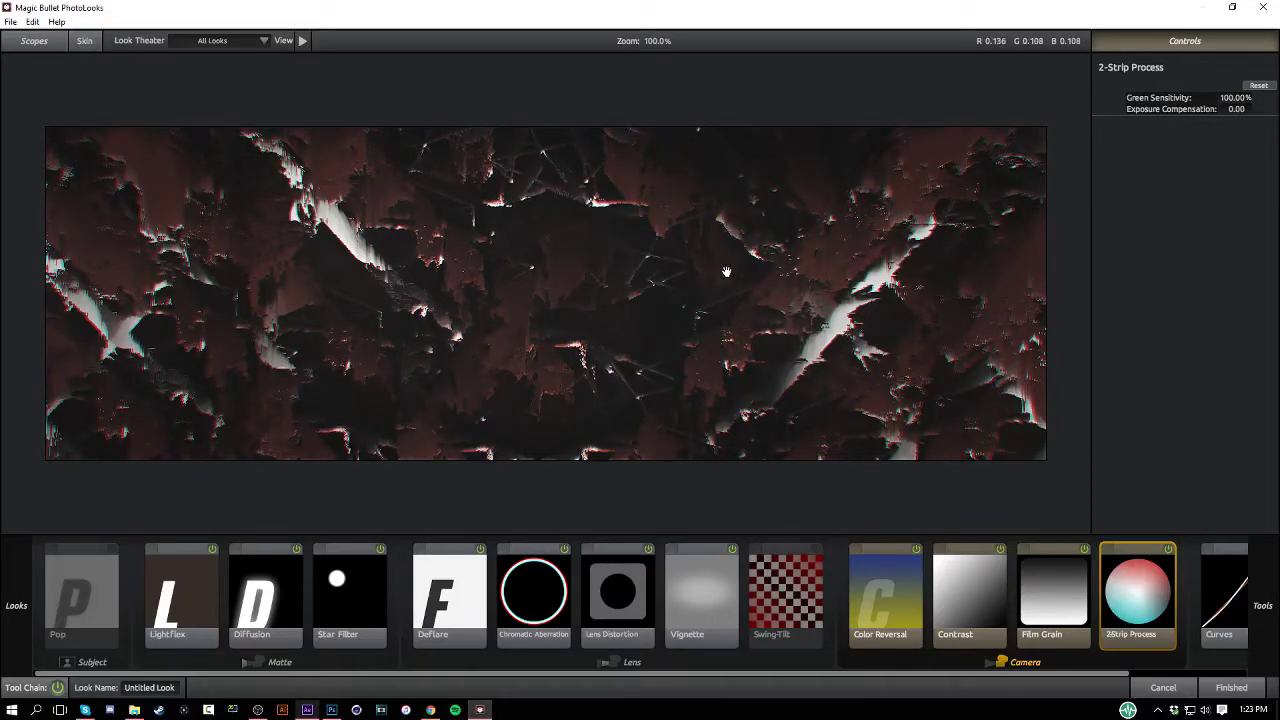
pyautogui.moveTo(1236, 97); pyautogui.dragTo(1236, 318)
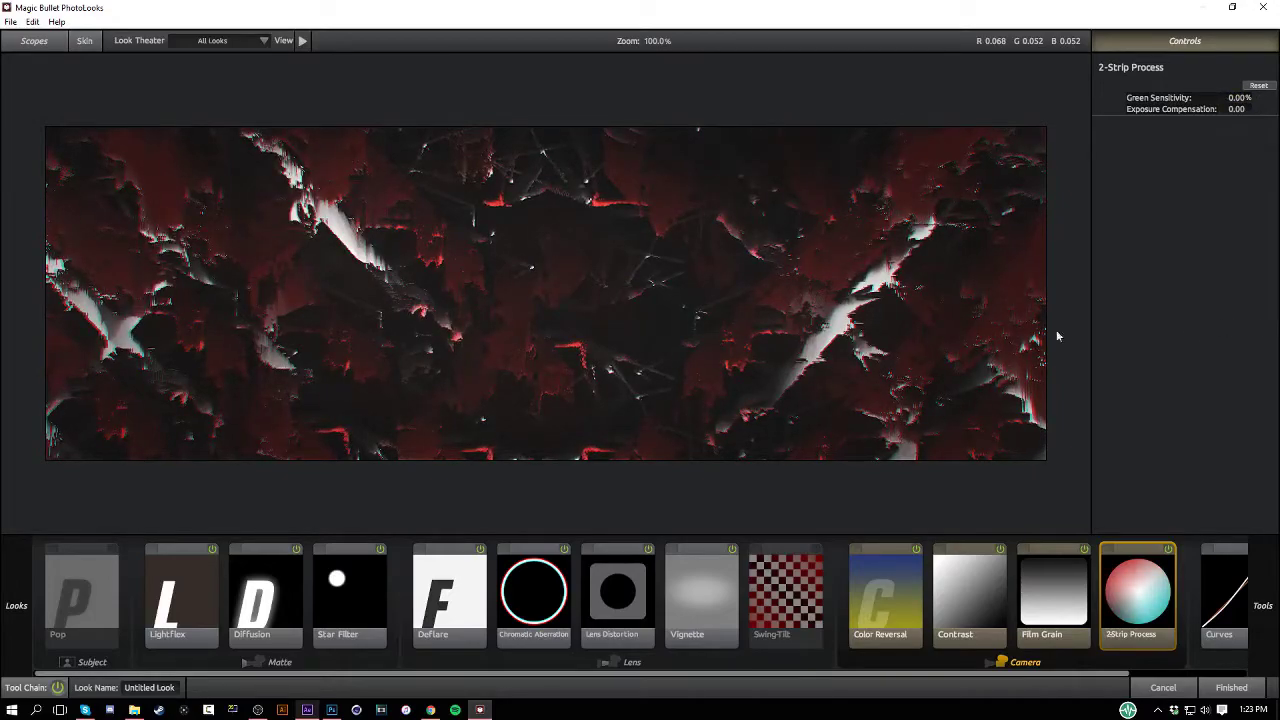
# - Strengthen Lens Distortion to -22% and review the chromatic aberration and Vignette settings
pyautogui.click(617, 595)
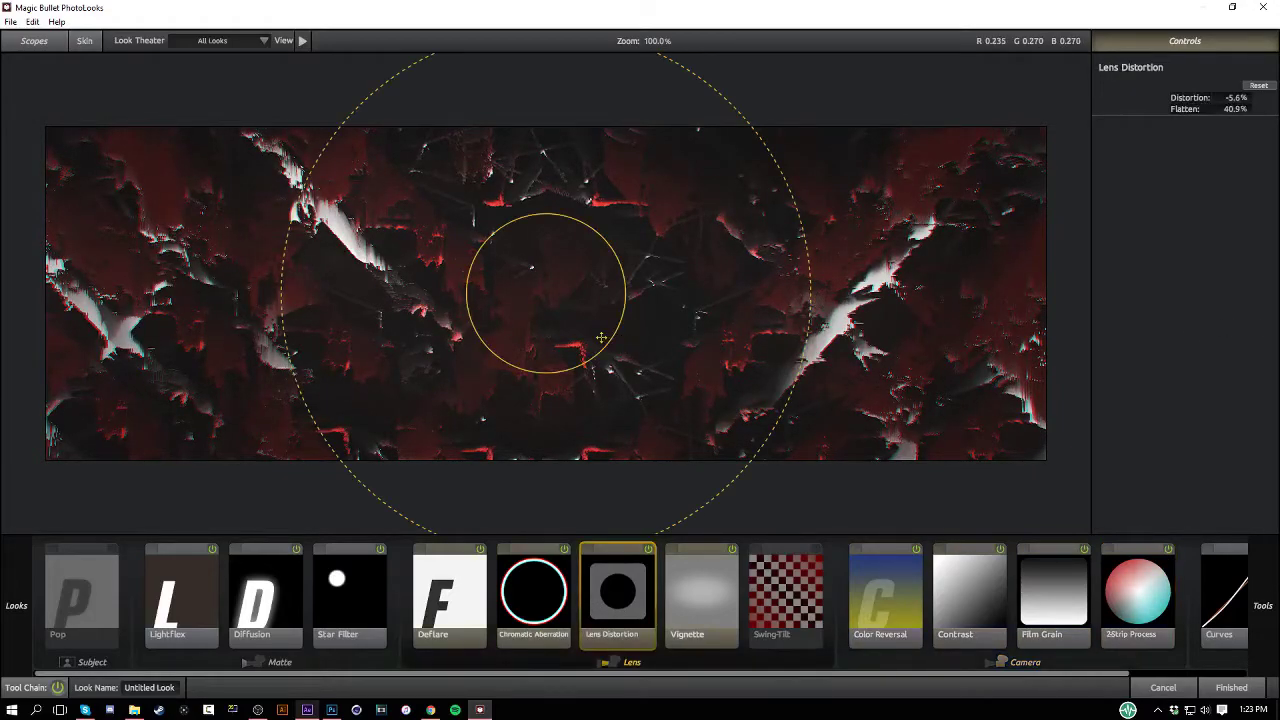
pyautogui.moveTo(604, 339); pyautogui.dragTo(597, 333)
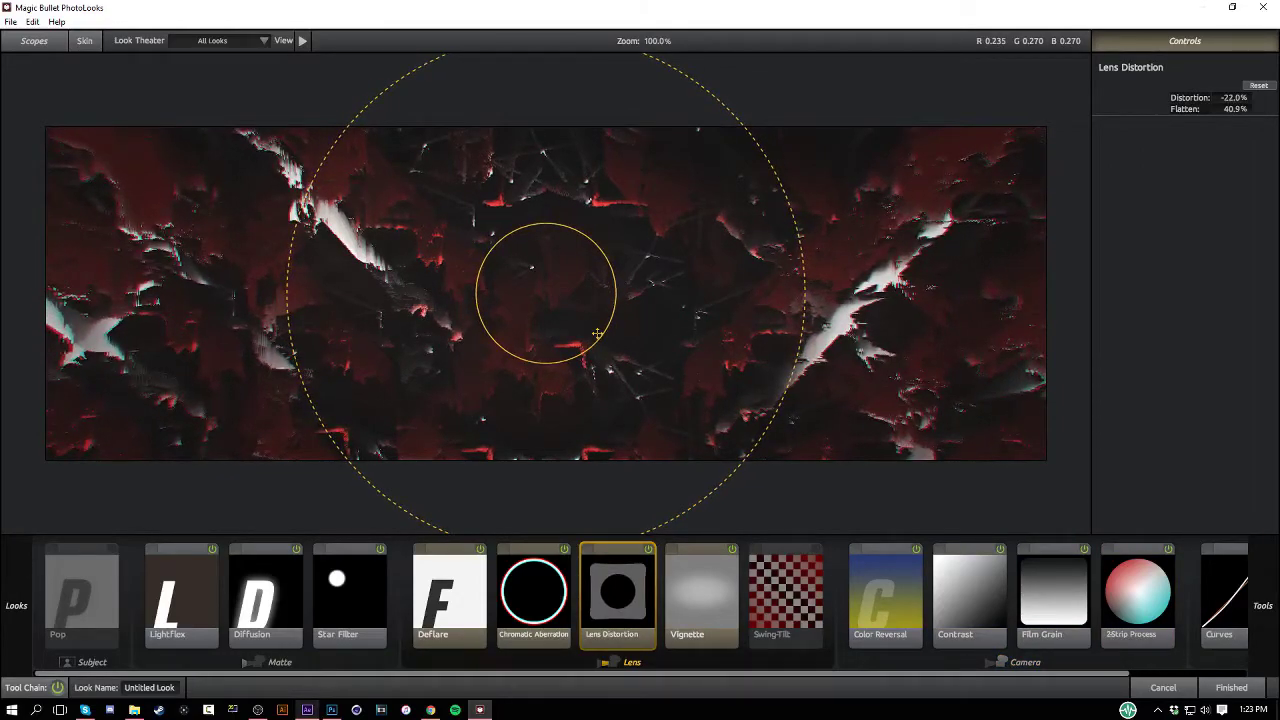
pyautogui.click(534, 595)
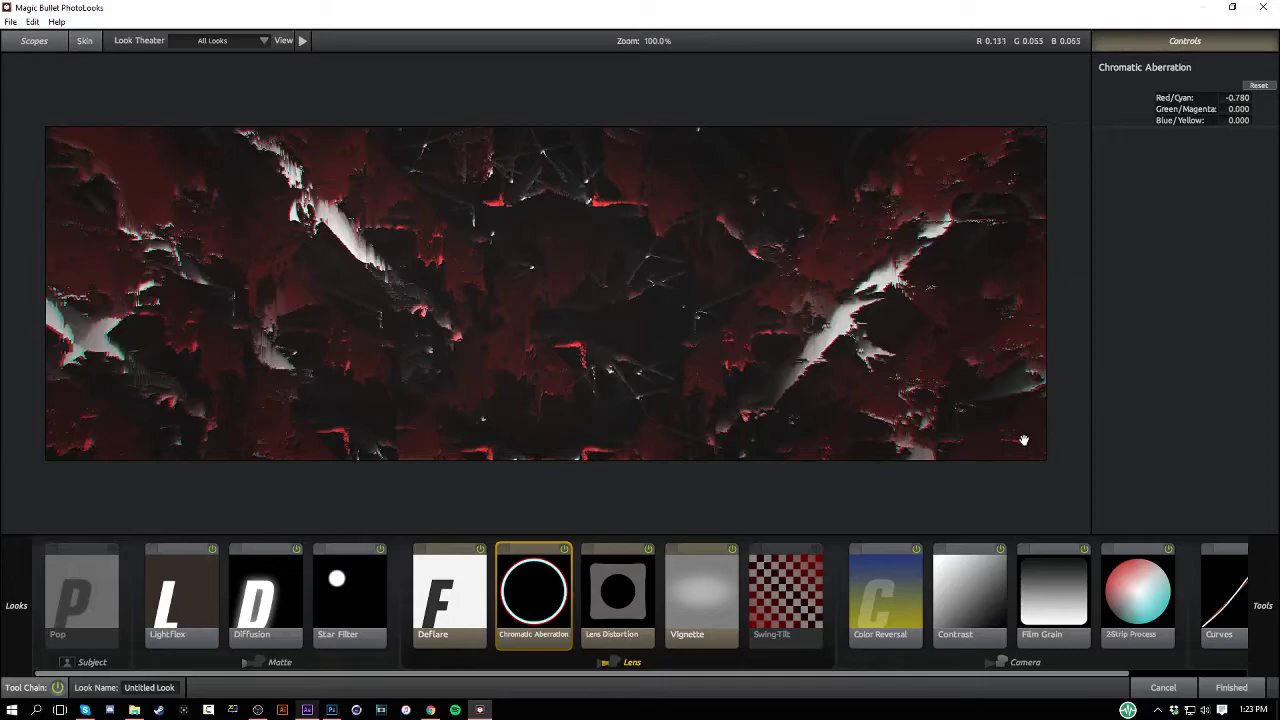
pyautogui.click(730, 566)
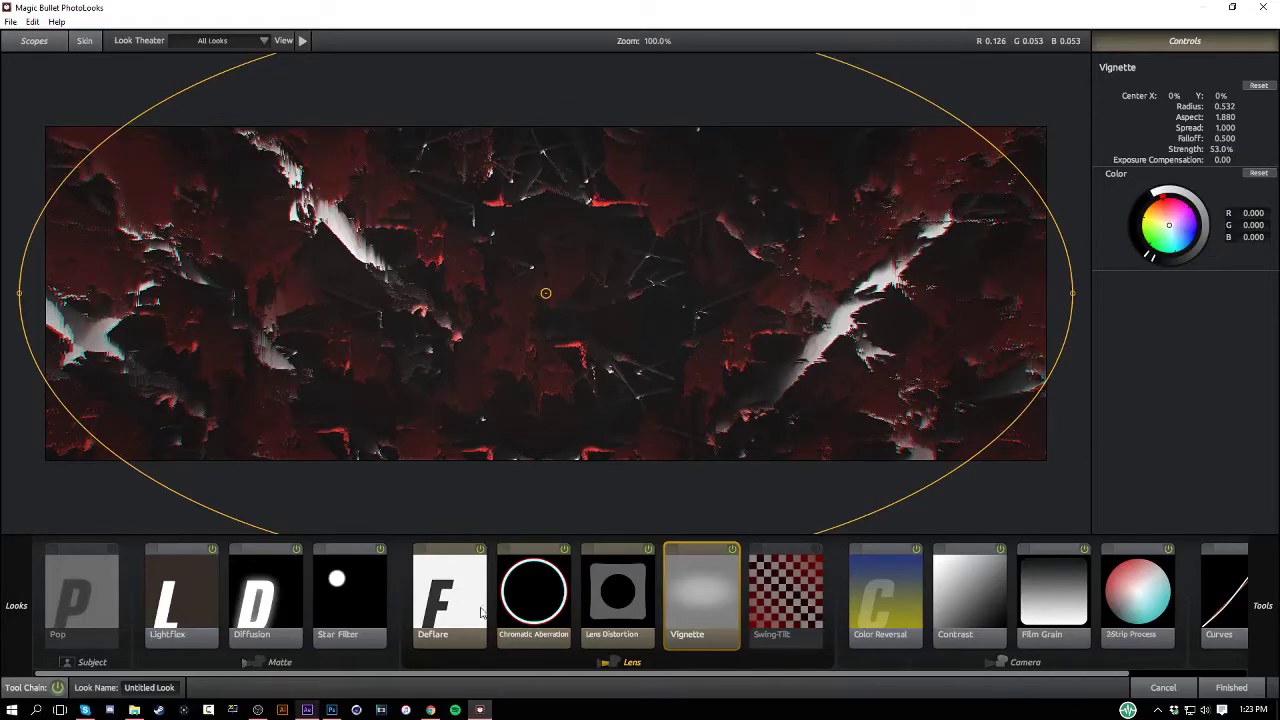
# - Turn off the Star Filter, check Curves, and apply the dark red look to Layer 3
pyautogui.click(378, 560)
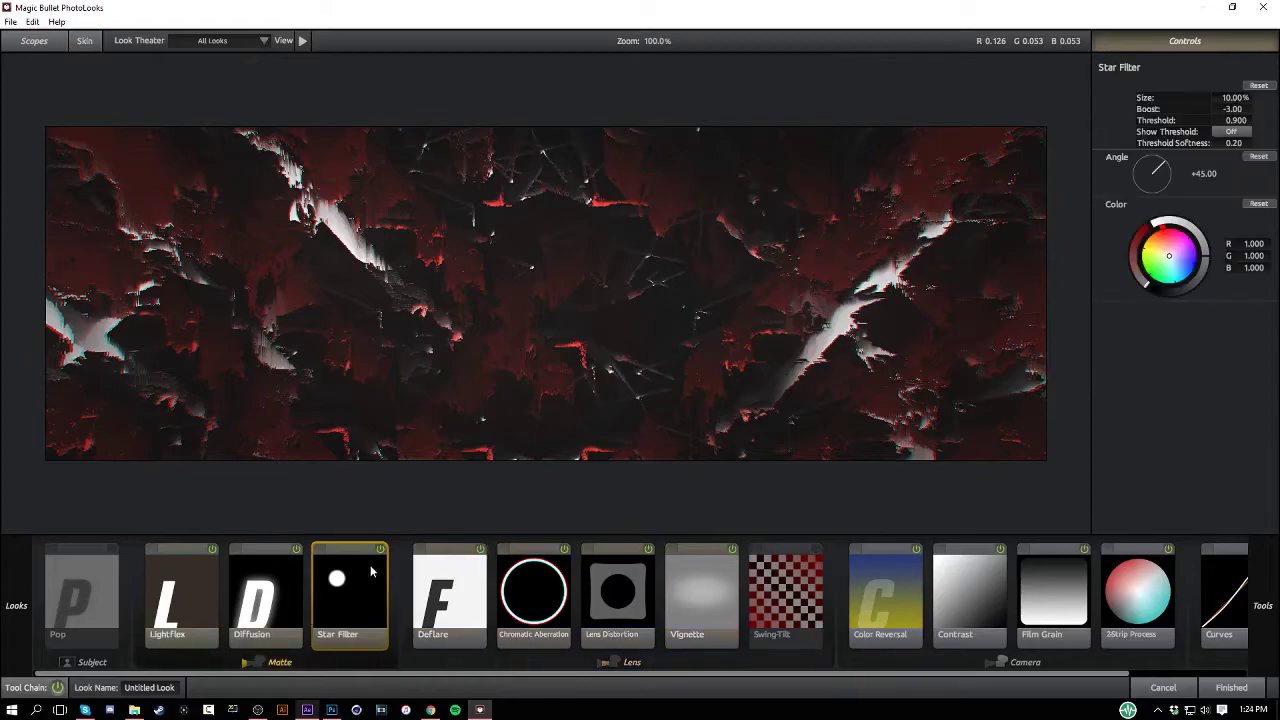
pyautogui.click(380, 549)
pyautogui.click(380, 549)
pyautogui.click(380, 549)
pyautogui.scroll(-2, 1056, 680)
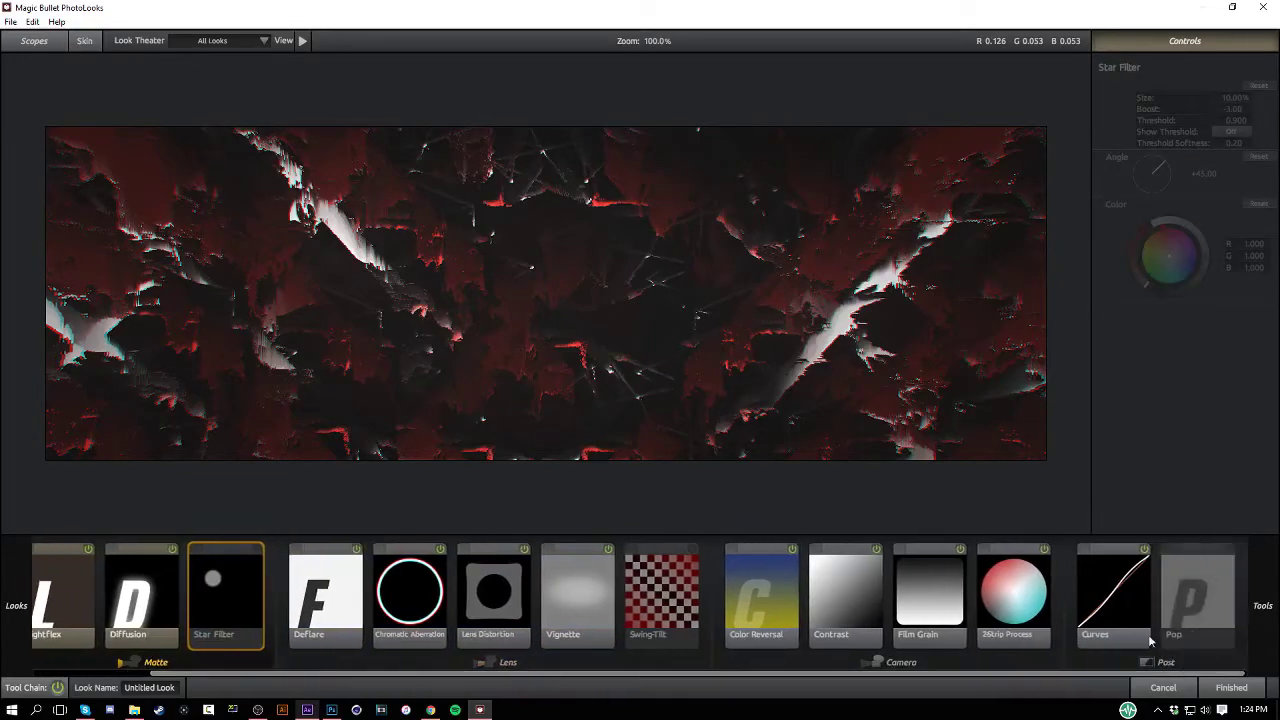
pyautogui.click(1087, 582)
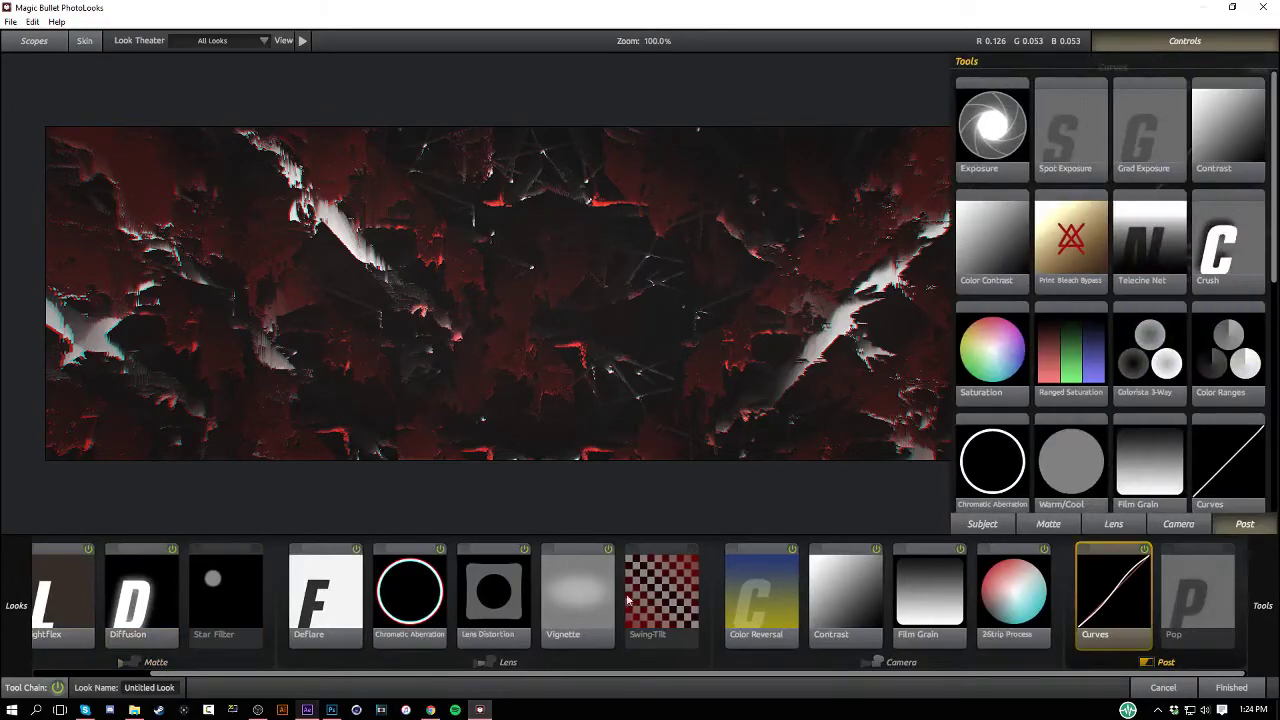
pyautogui.click(1232, 687)
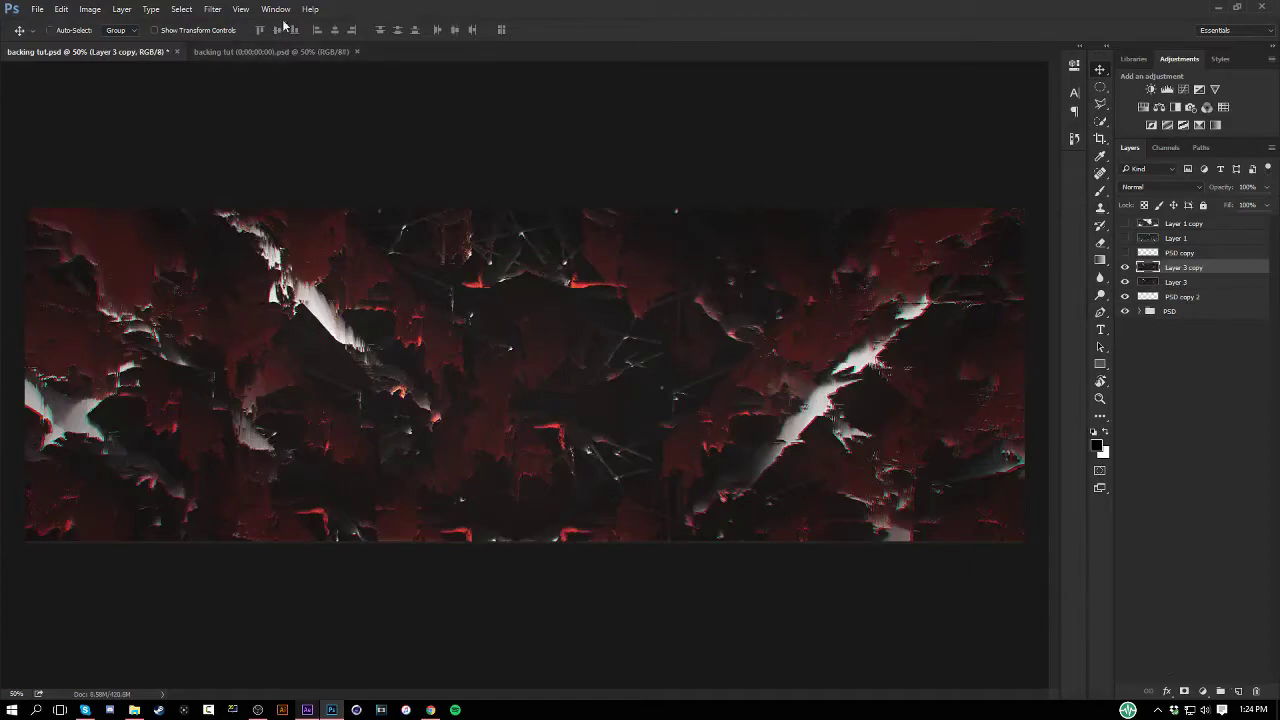
# - Start a Displace distortion with default settings and select the 3rd DP map from the Displace folder
pyautogui.click(226, 8)
pyautogui.moveTo(266, 244)
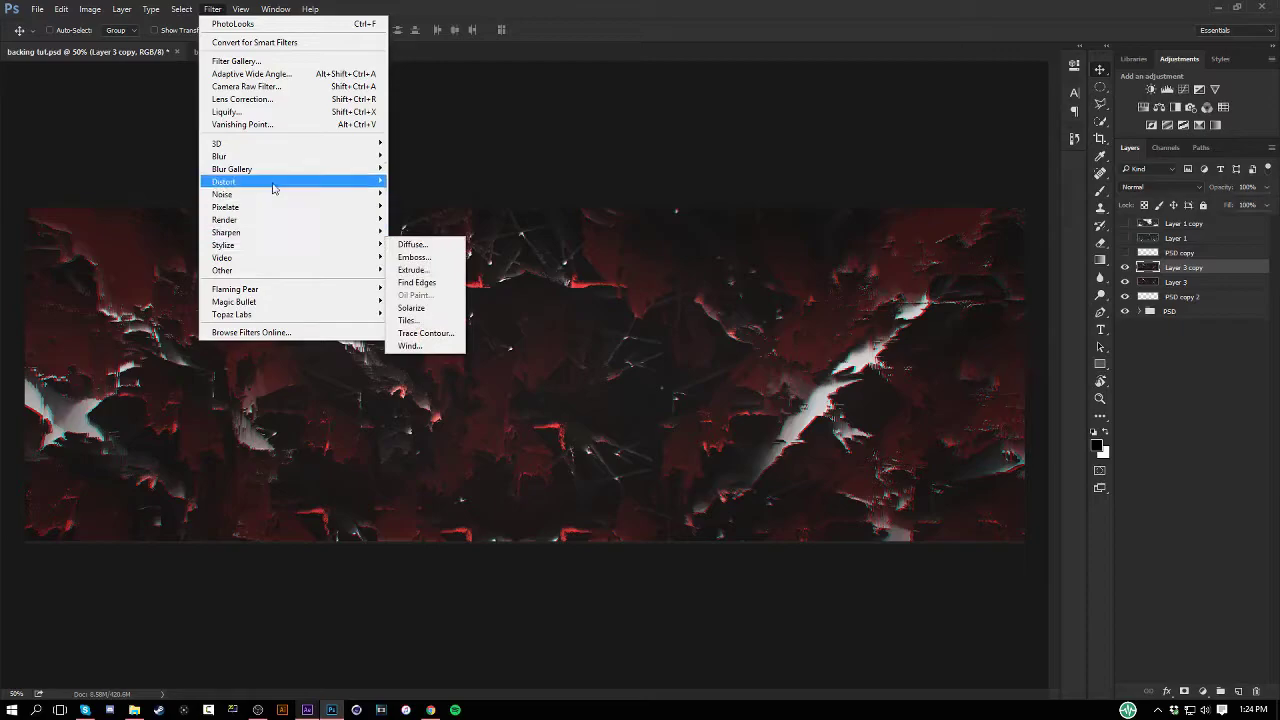
pyautogui.moveTo(275, 182)
pyautogui.click(410, 181)
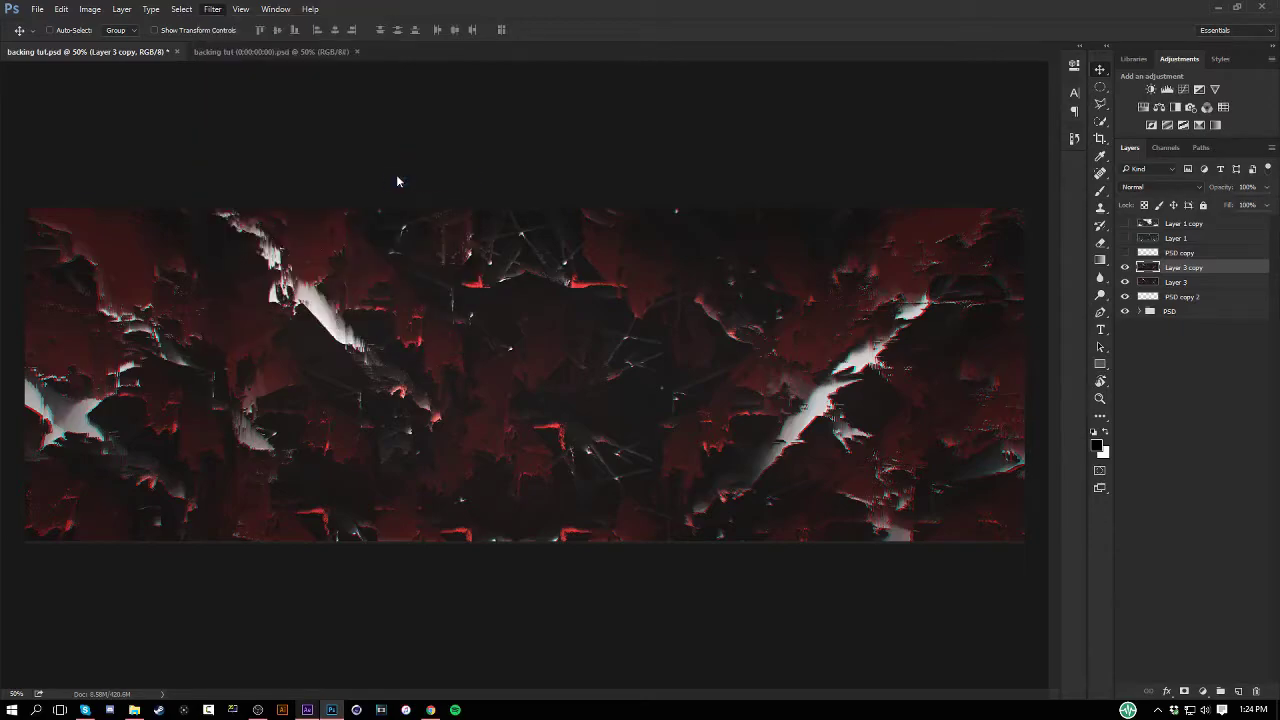
pyautogui.press('Return')
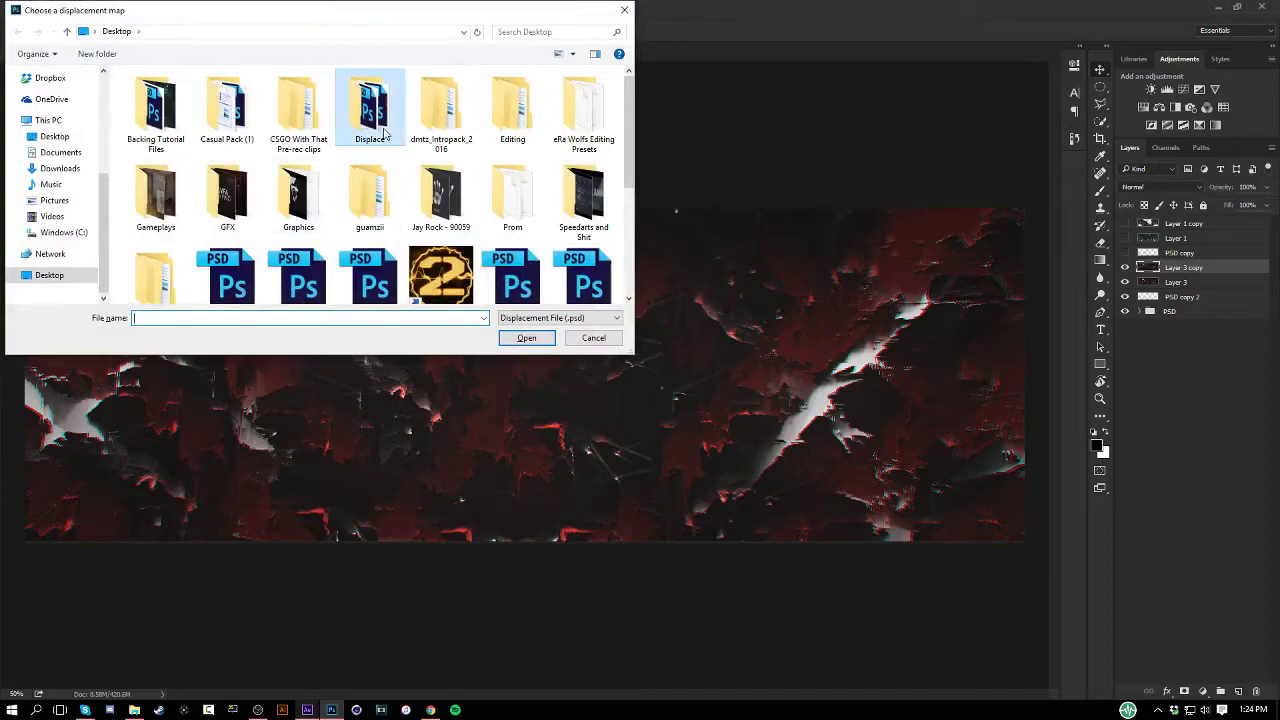
pyautogui.doubleClick(383, 132)
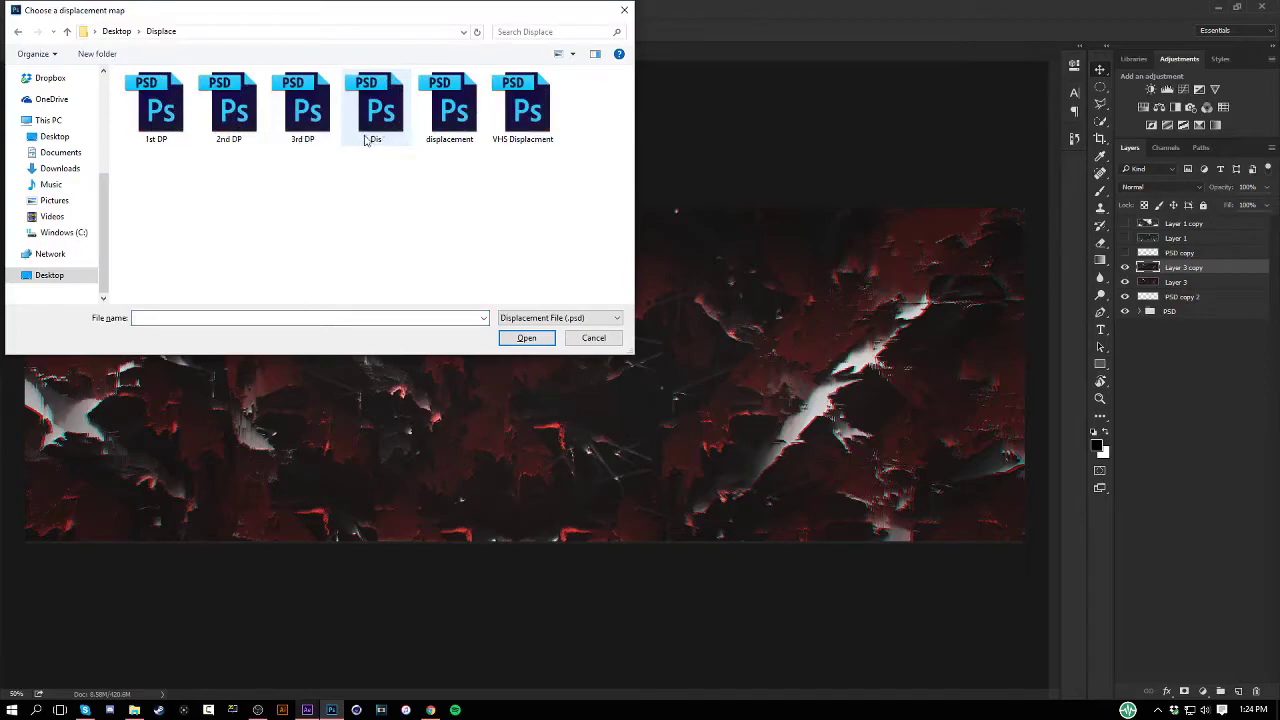
pyautogui.click(307, 105)
# - Apply the Displace glitch to Layer 3 copy using the 3rd DP map
pyautogui.doubleClick(307, 105)
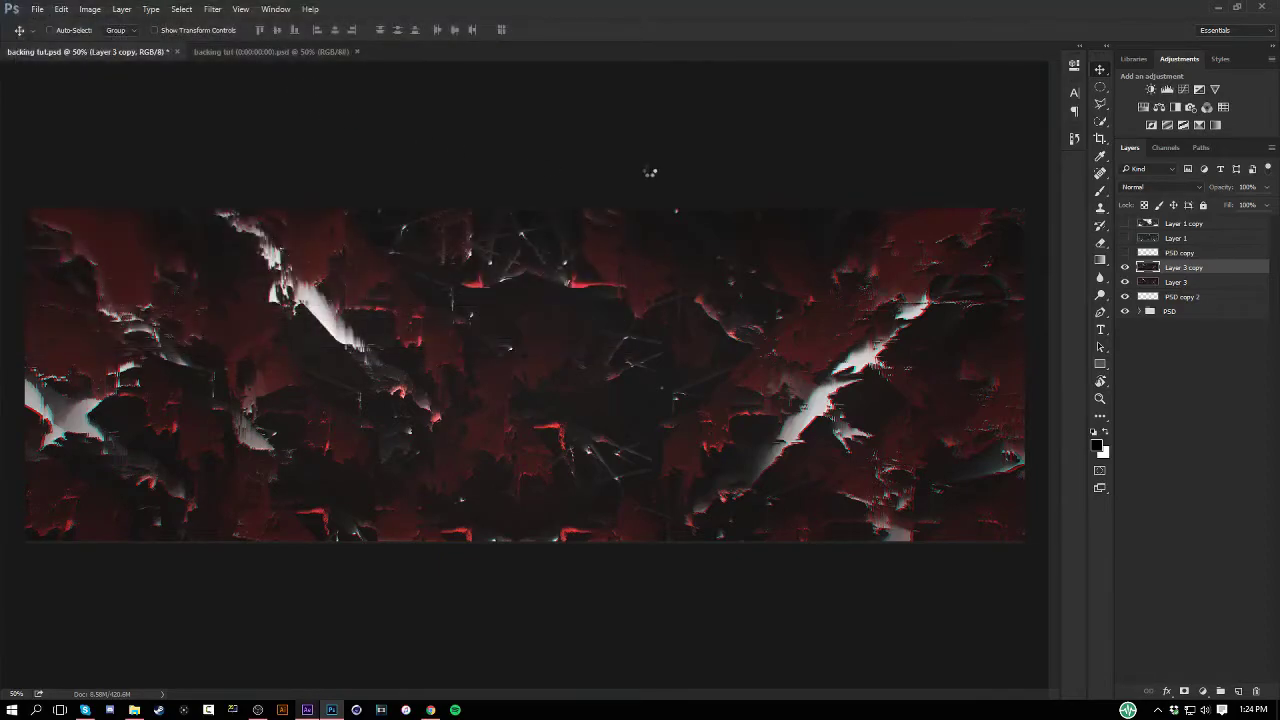